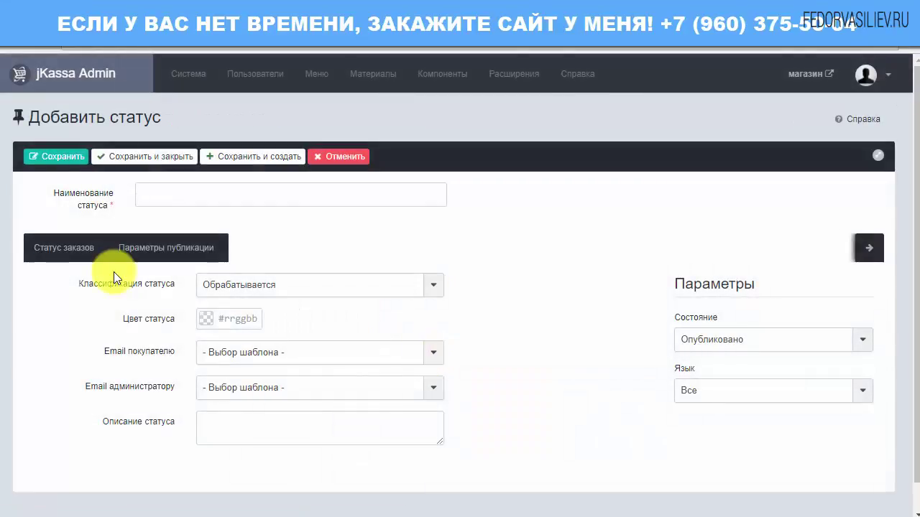
Step: Name the new order status «В ожидании подтверждения оплаты» and set its classification to «Обрабатывается»
click(175, 195)
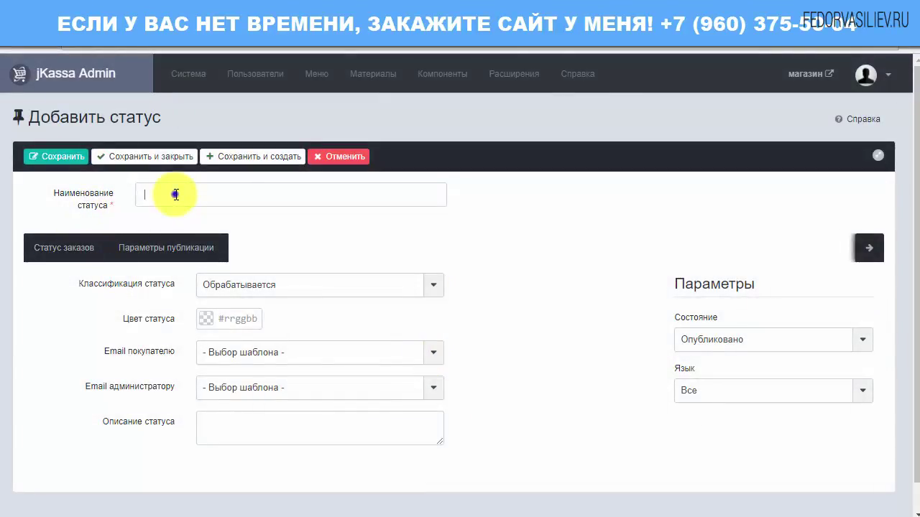
right_click(175, 195)
click(199, 279)
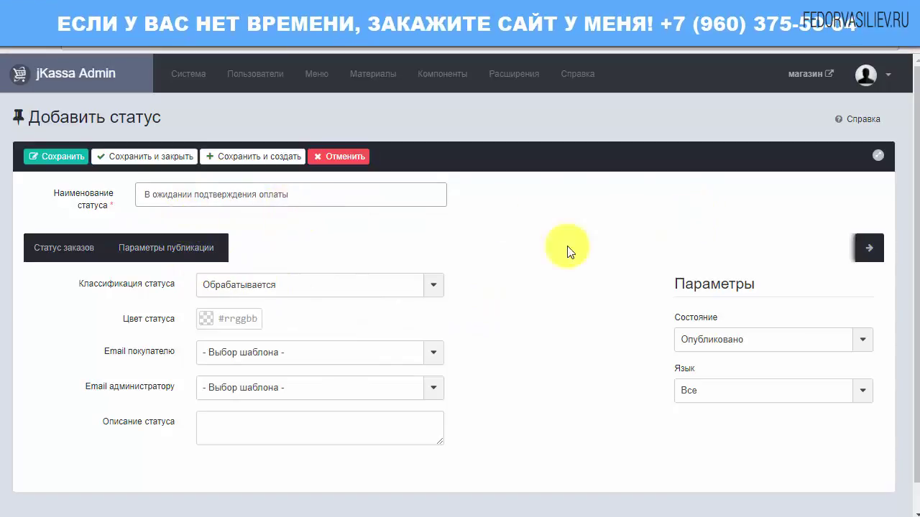
mouse_move(63, 317)
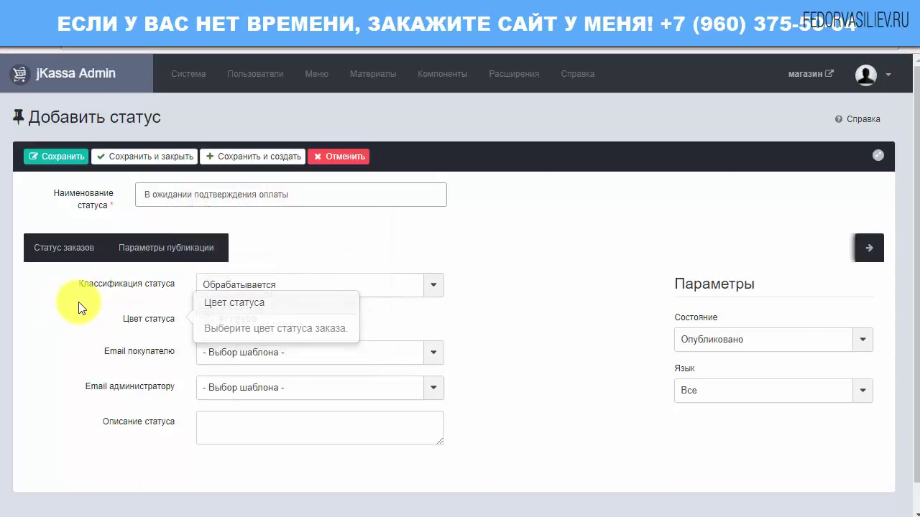
click(293, 286)
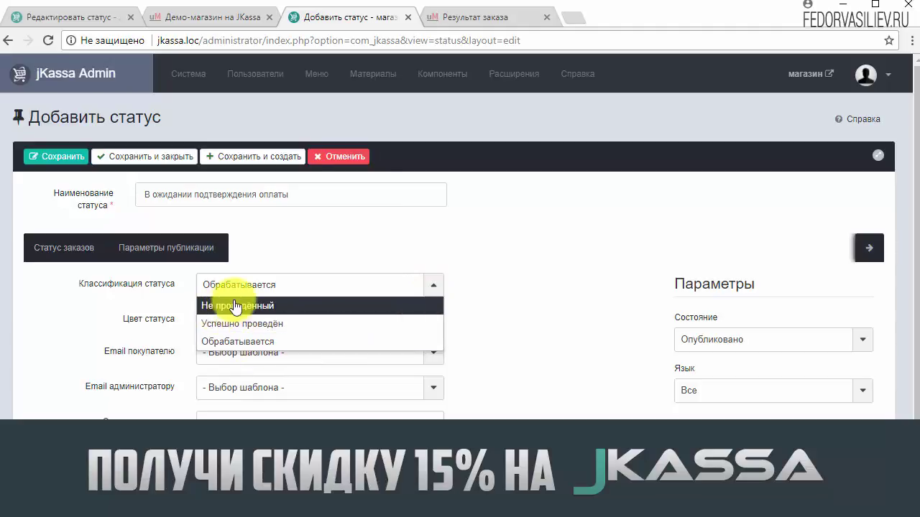
click(243, 342)
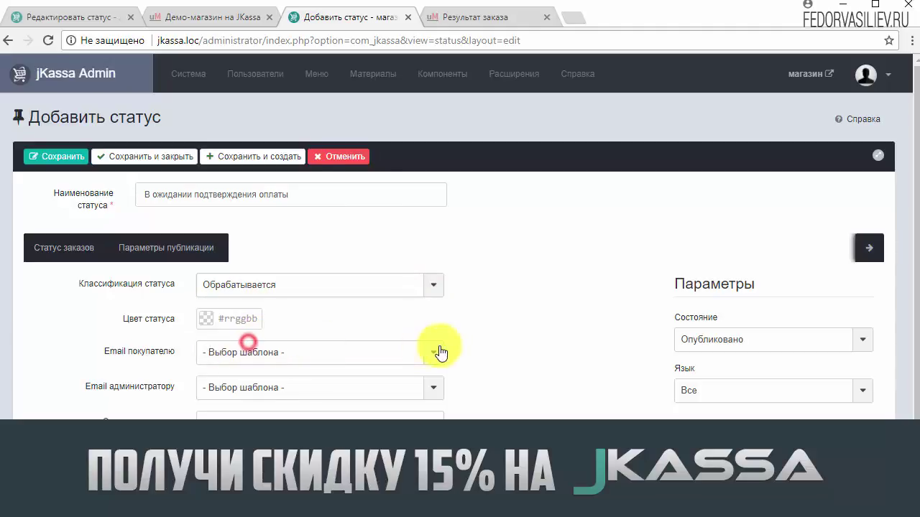
Step: Set the status colour to yellow, #fad503
click(206, 321)
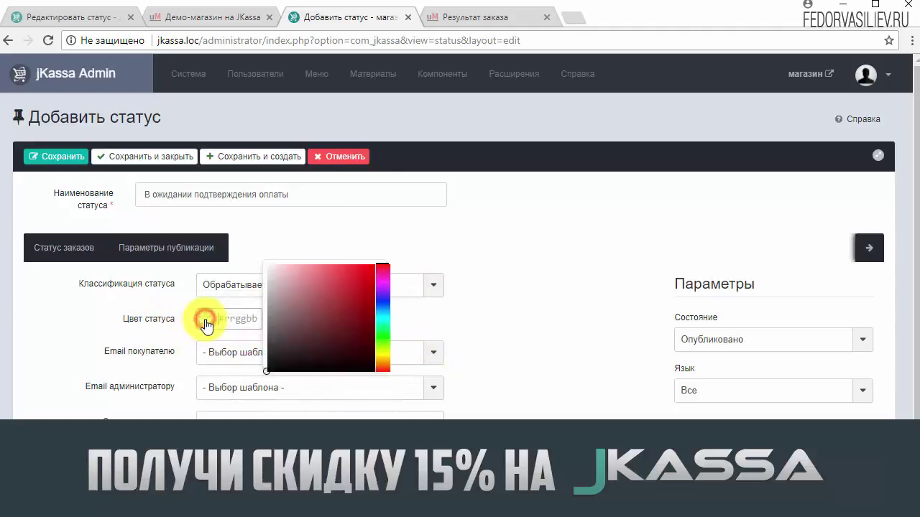
click(379, 307)
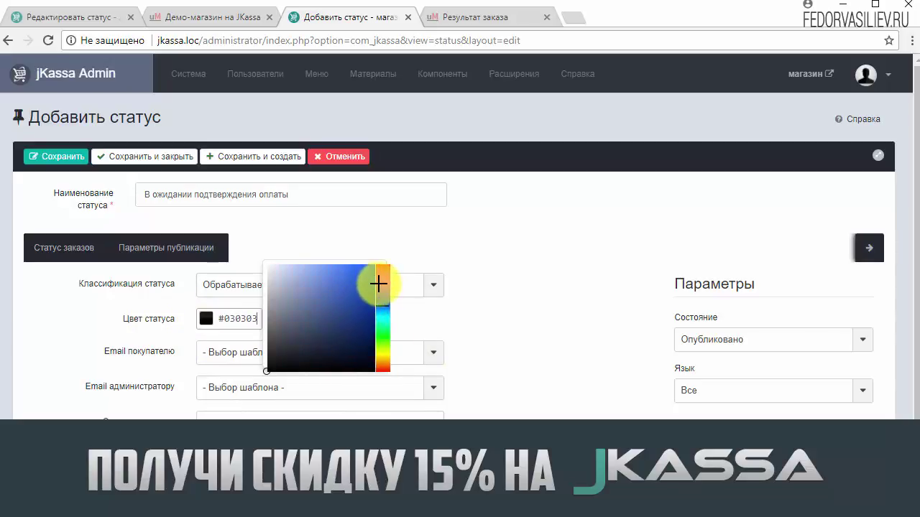
click(379, 358)
drag(338, 309, 373, 267)
click(504, 319)
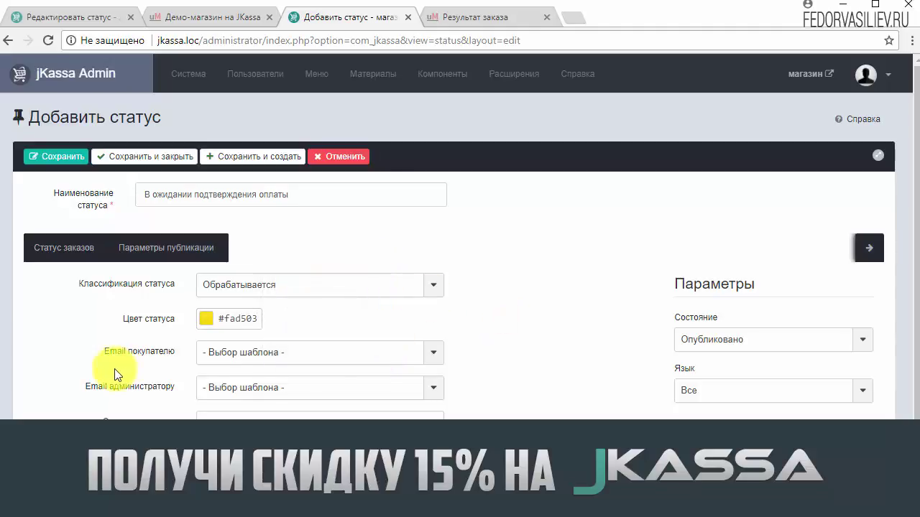
Step: Assign the «Заказ изменён» email template to the buyer and «Заказ изменен (админ)» to the administrator
mouse_move(114, 359)
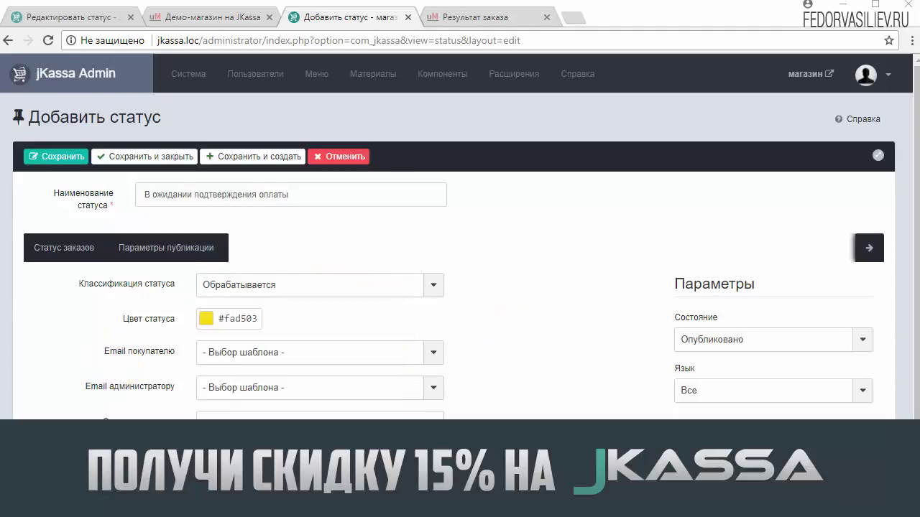
mouse_move(166, 353)
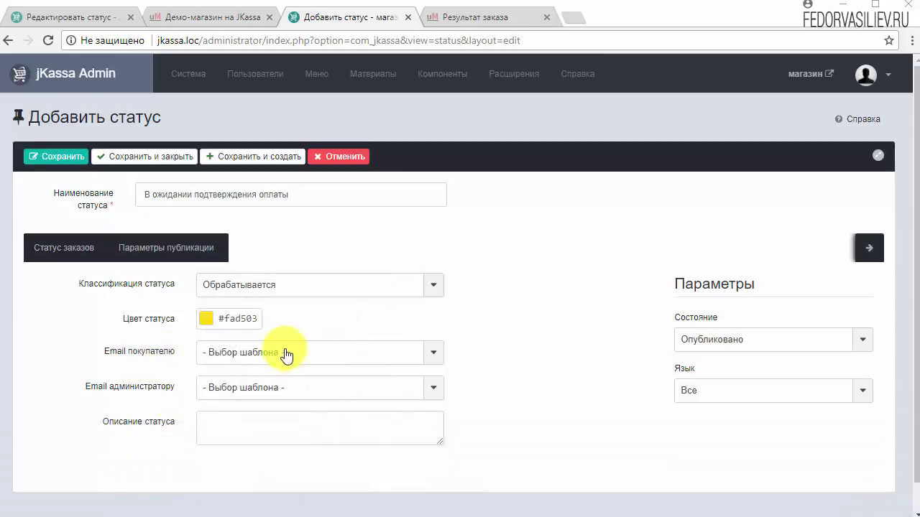
click(286, 352)
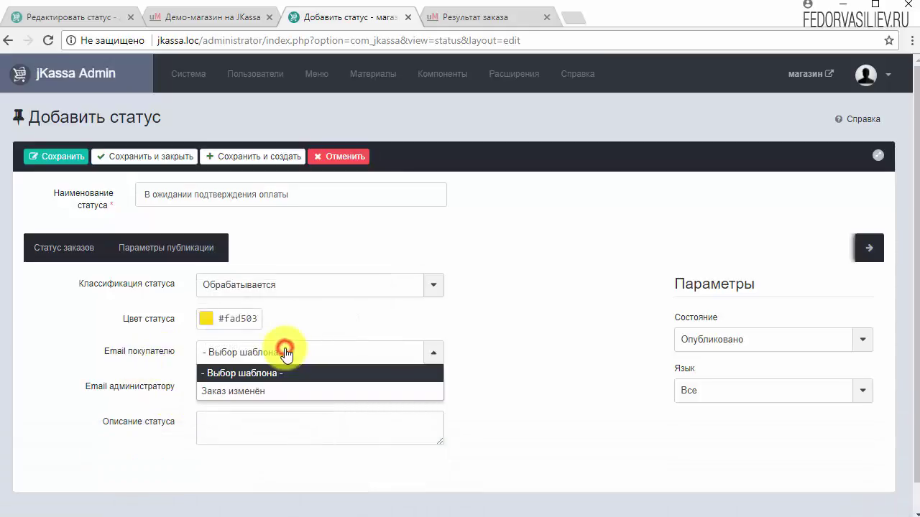
click(226, 392)
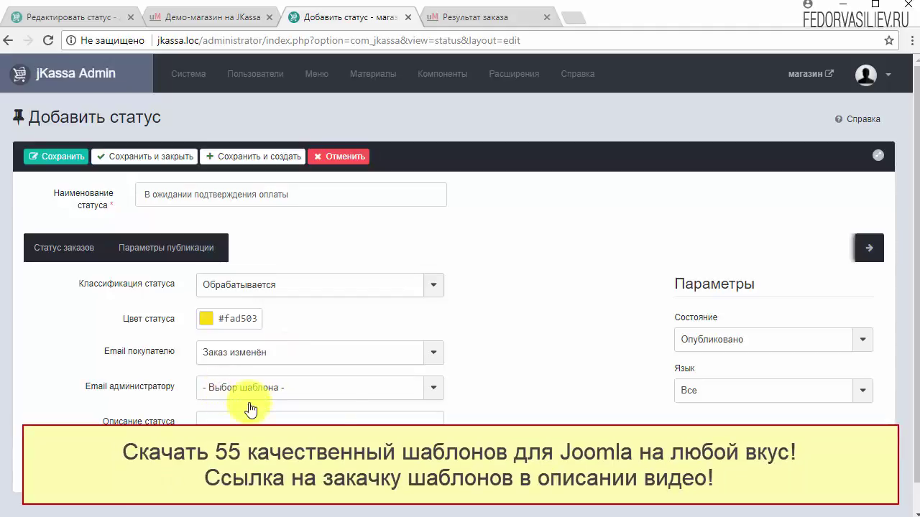
click(435, 352)
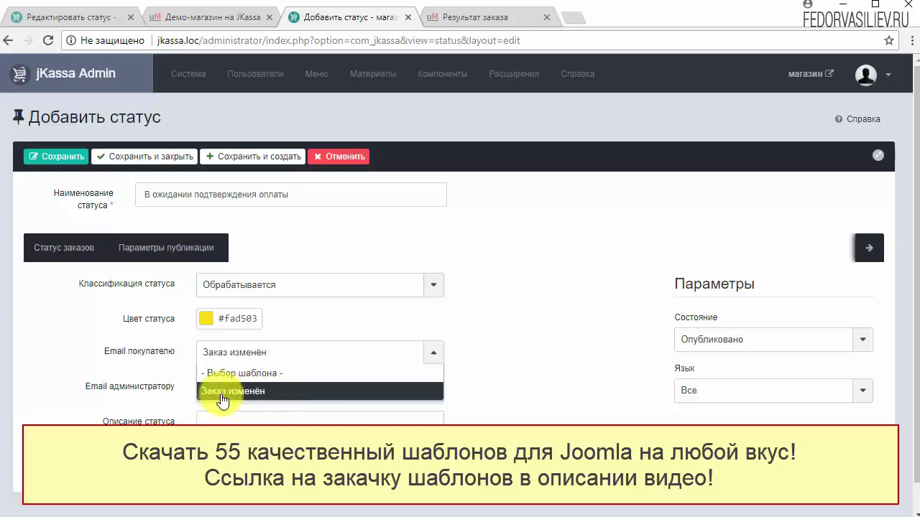
click(404, 393)
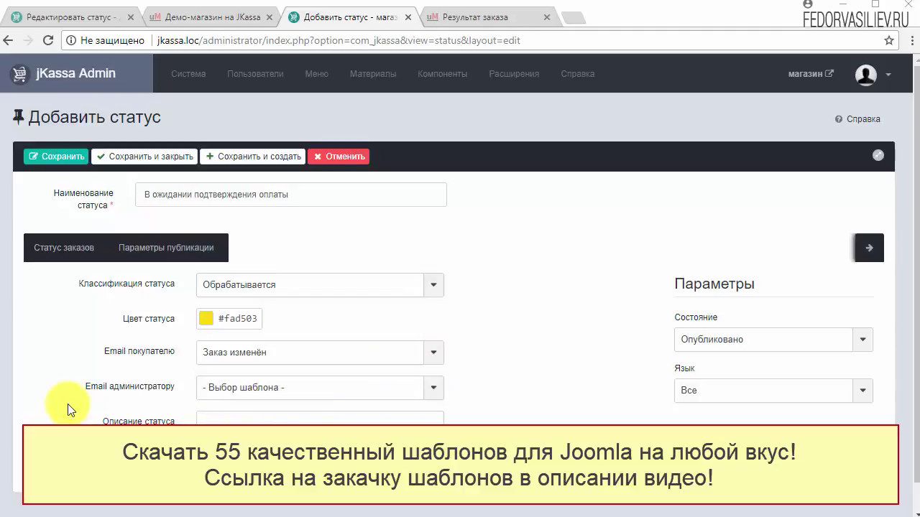
click(238, 392)
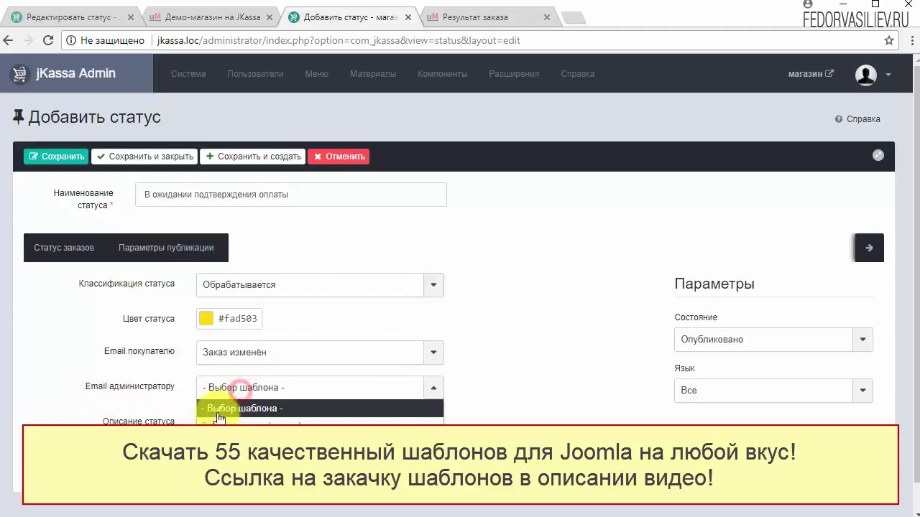
click(280, 422)
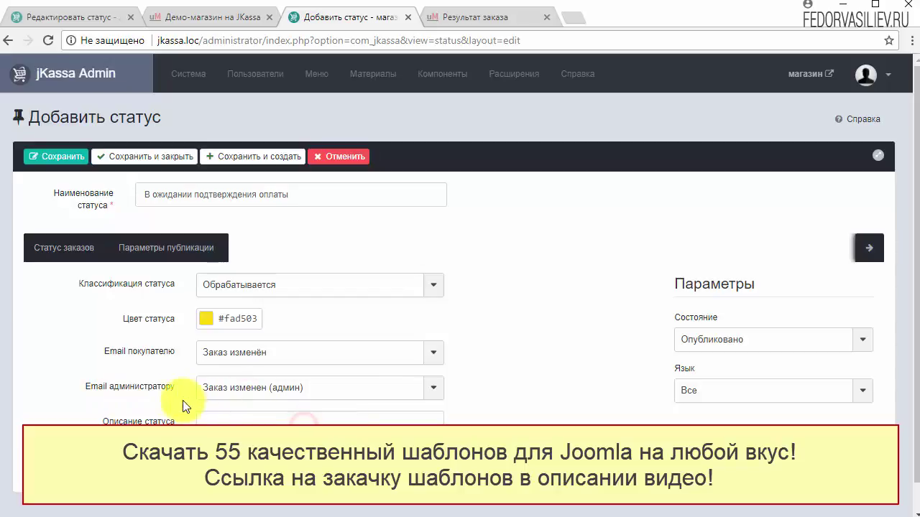
mouse_move(164, 394)
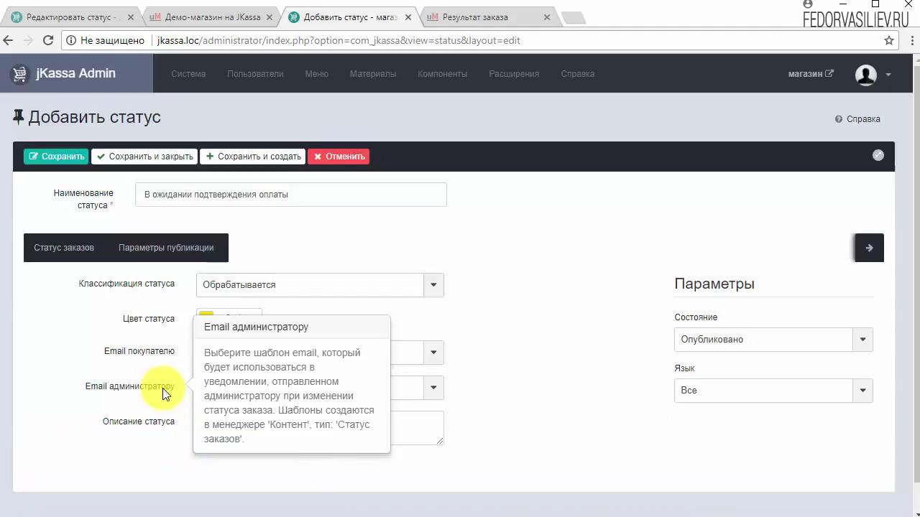
Step: Paste the description «Ваш заказ всё ещё находится в ожидании подтверждения оплаты.», then save and close the status
right_click(230, 427)
click(257, 513)
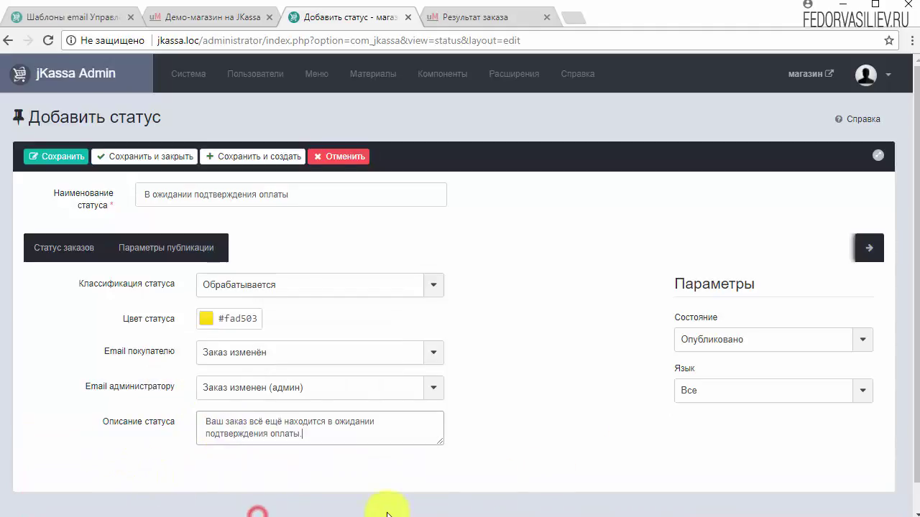
click(153, 247)
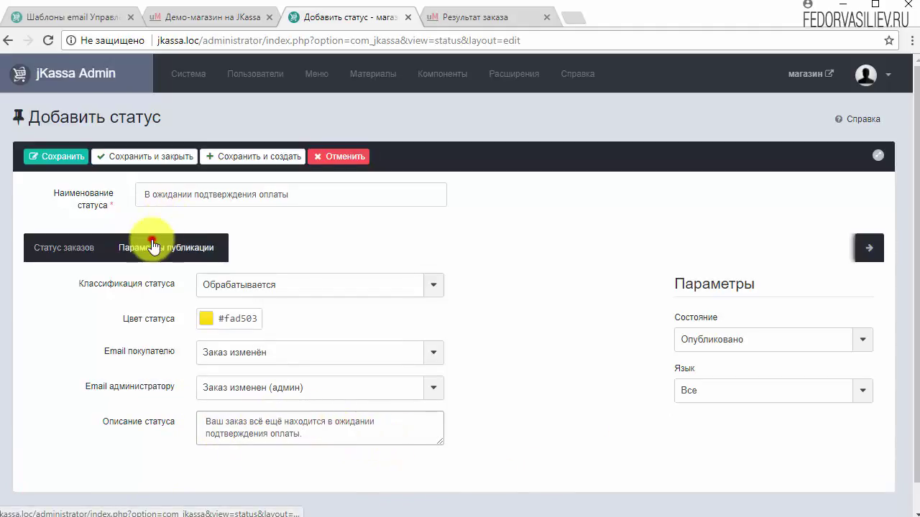
click(61, 251)
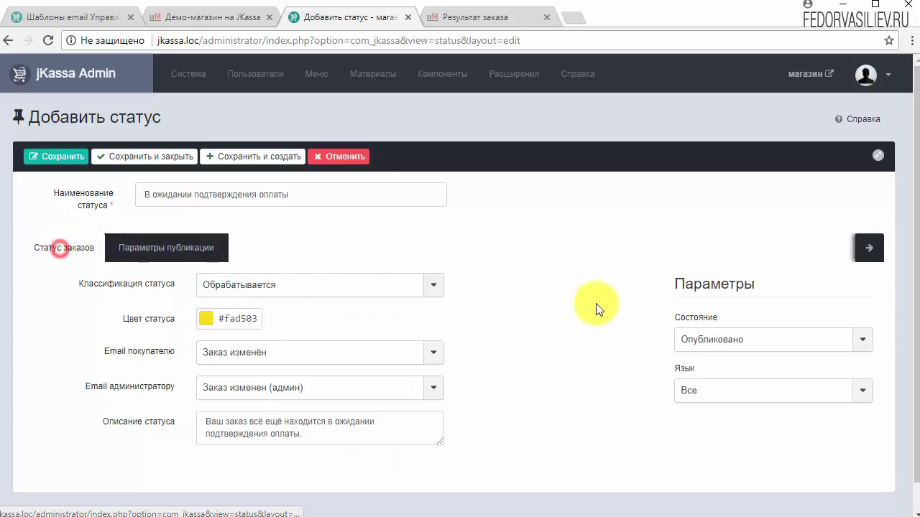
click(141, 159)
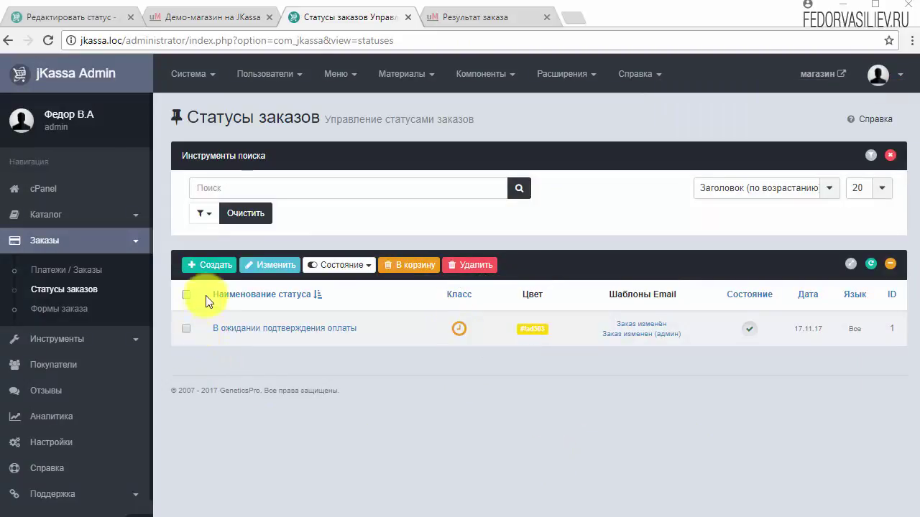
Step: Create another order status named «Заказ отменён» with the classification «Не проведённый»
click(208, 266)
right_click(213, 193)
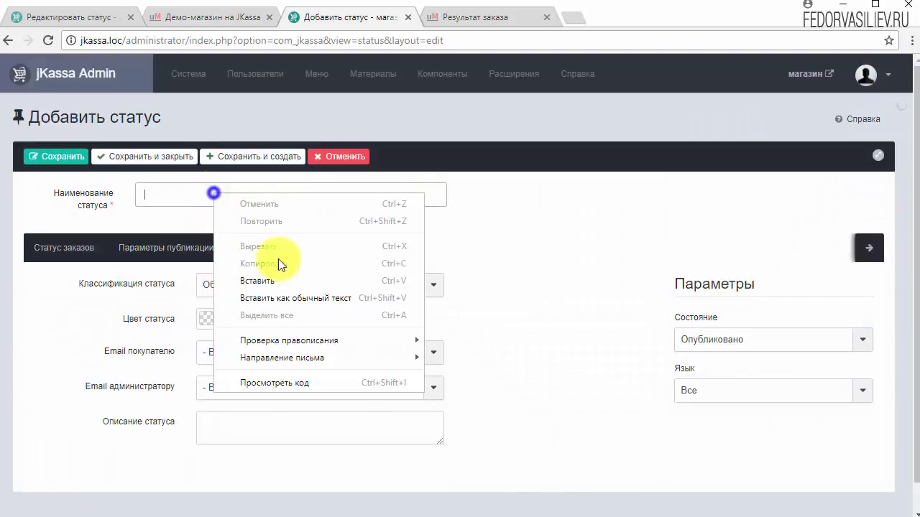
click(279, 280)
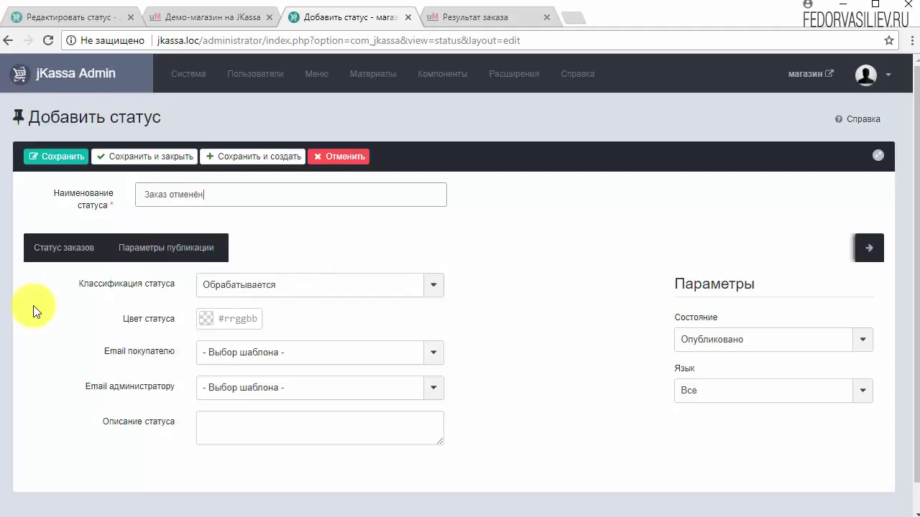
click(259, 286)
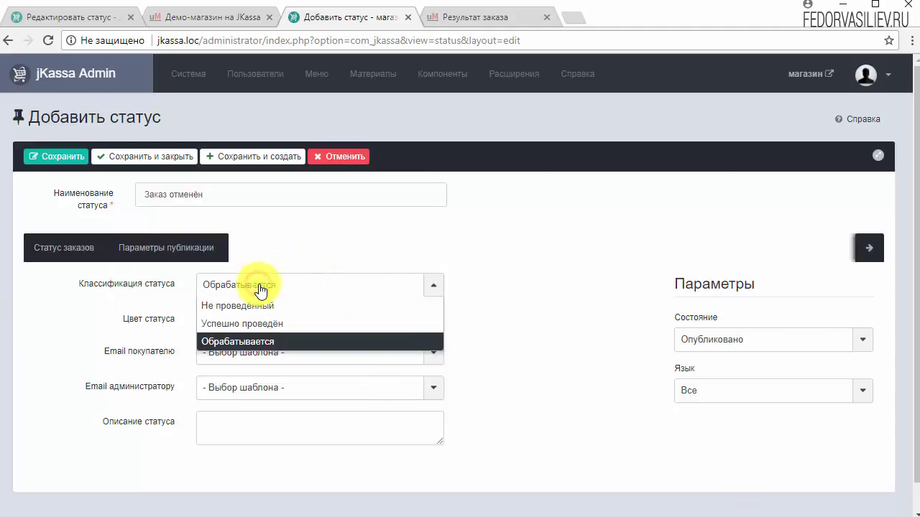
click(245, 304)
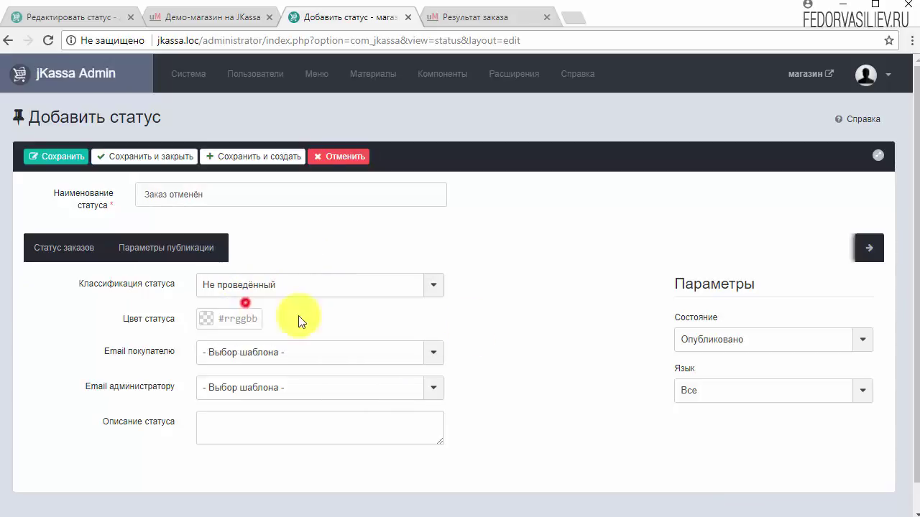
Step: Set the colour of the «Заказ отменён» status to red, #ff0303
click(201, 317)
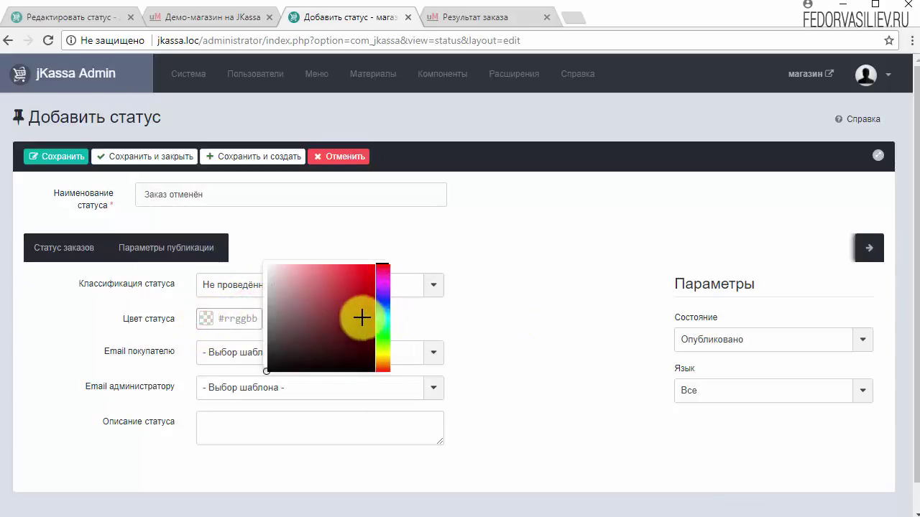
drag(361, 318, 373, 274)
click(433, 313)
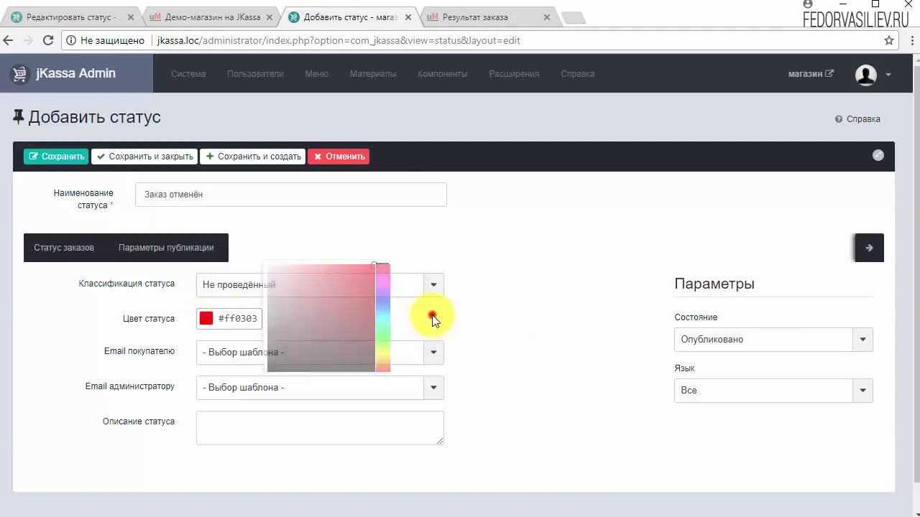
Step: For the cancelled-order status, choose the «Заказ изменён» buyer template and the «Заказ изменен (админ)» administrator template
click(236, 355)
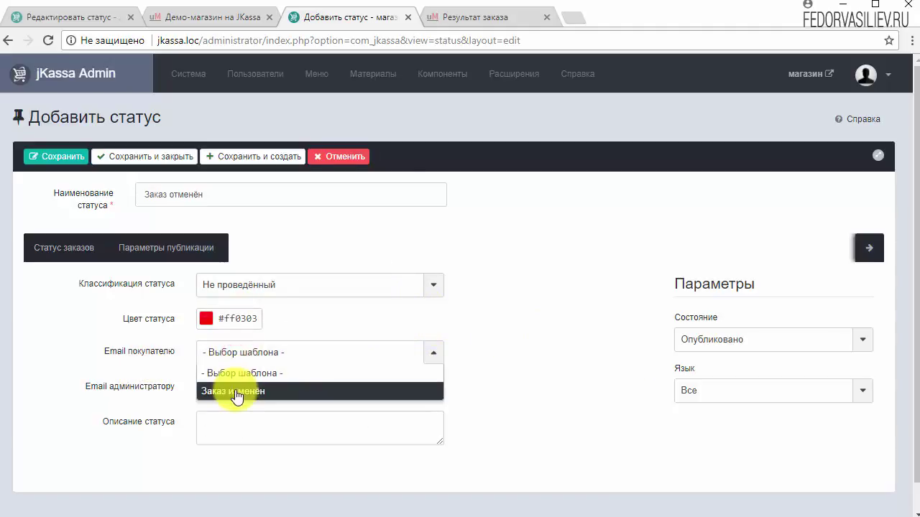
click(238, 392)
click(234, 389)
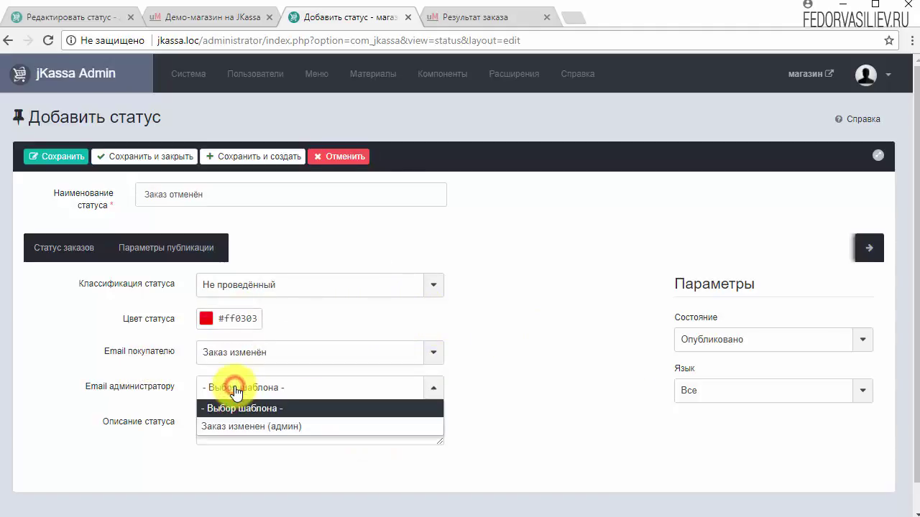
click(257, 426)
Step: Paste the copied text into the cancelled-order status description, then save the status and start a new one
right_click(226, 433)
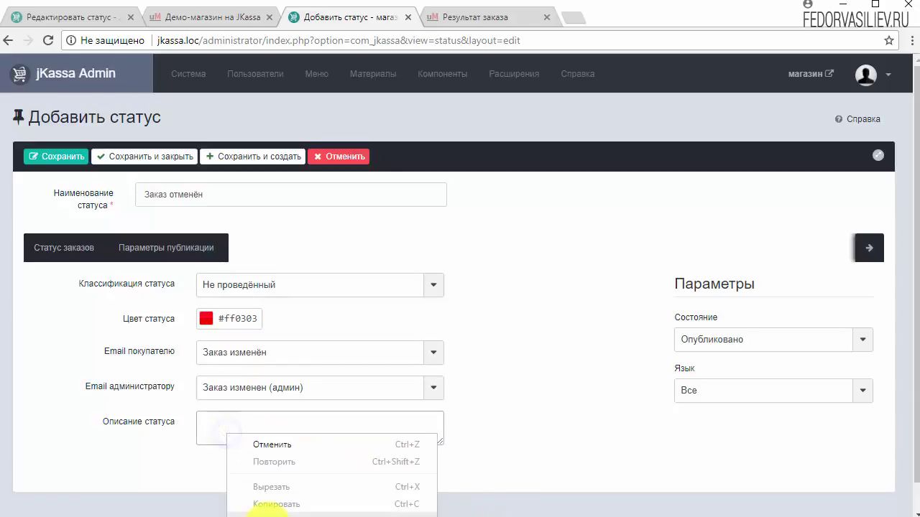
click(268, 515)
click(241, 158)
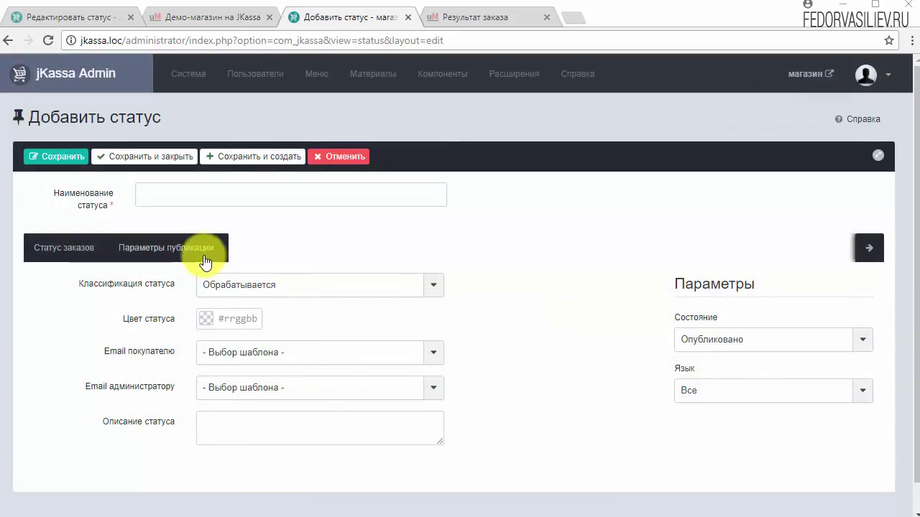
Step: Name the new status «Оплата принята» and set its classification to «Успешно проведён»
right_click(206, 195)
click(244, 281)
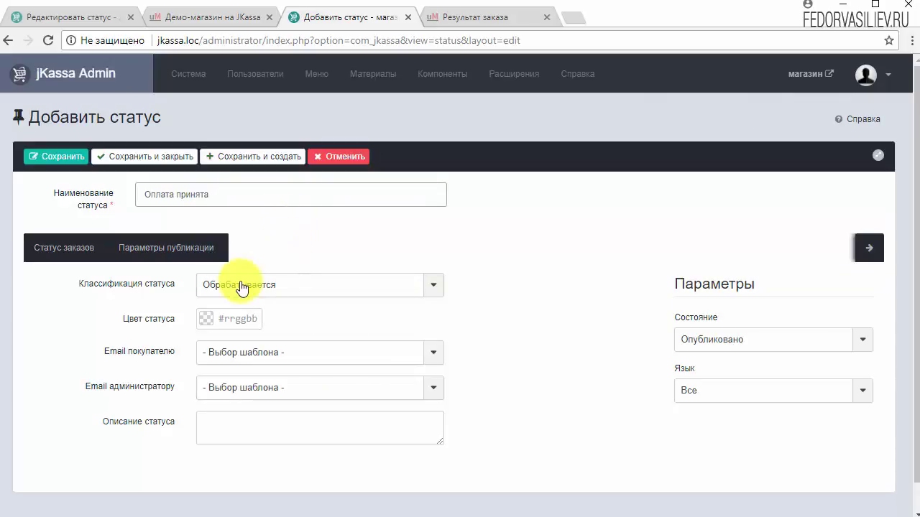
click(355, 290)
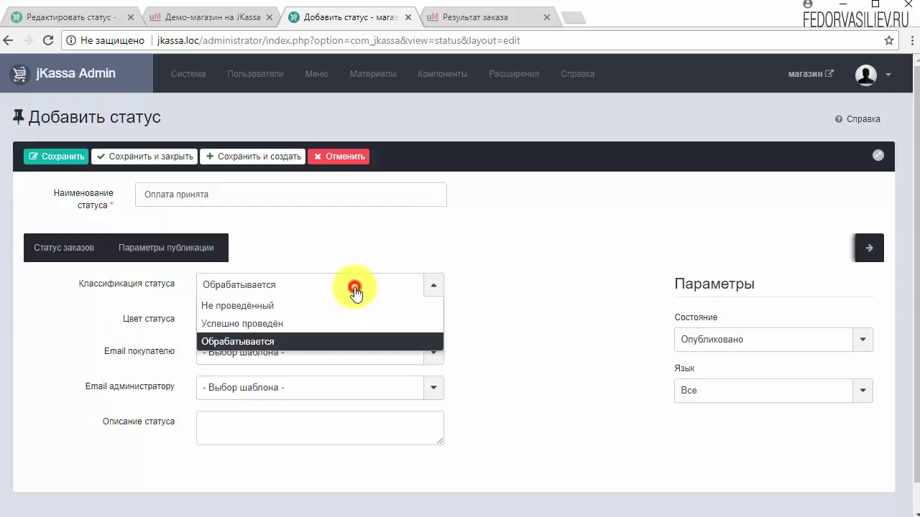
click(279, 323)
Step: Set the colour of the «Оплата принята» status to light green, #81ff70
click(209, 318)
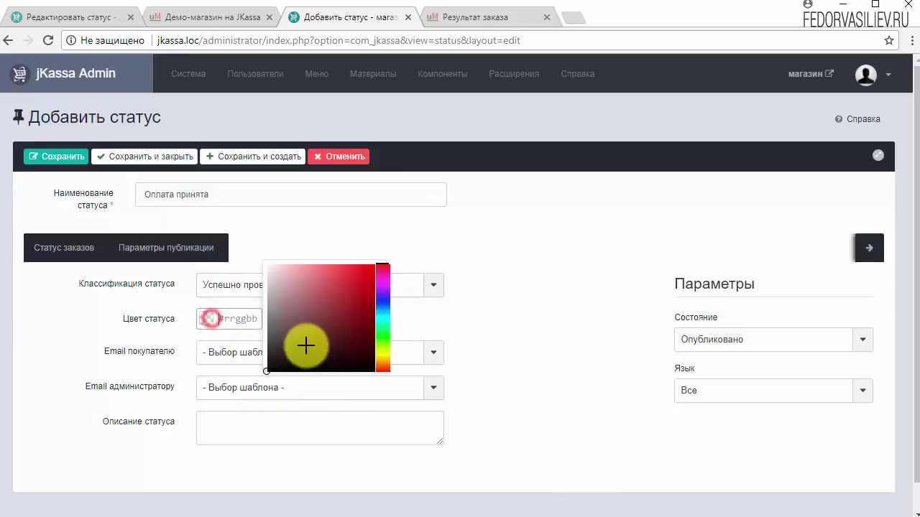
click(383, 338)
drag(360, 328, 328, 261)
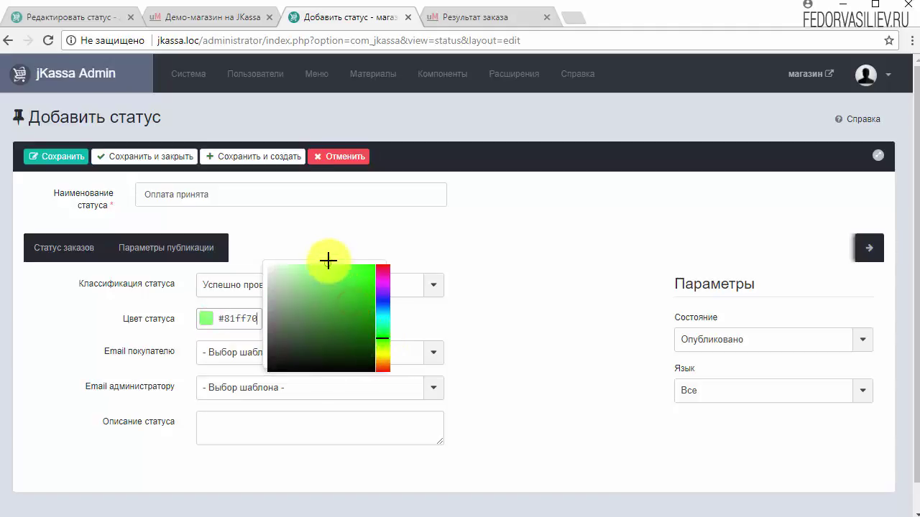
Step: For the «Оплата принята» status, choose the «Заказ изменён» buyer template and the «Заказ изменен (админ)» administrator template
click(235, 366)
click(235, 366)
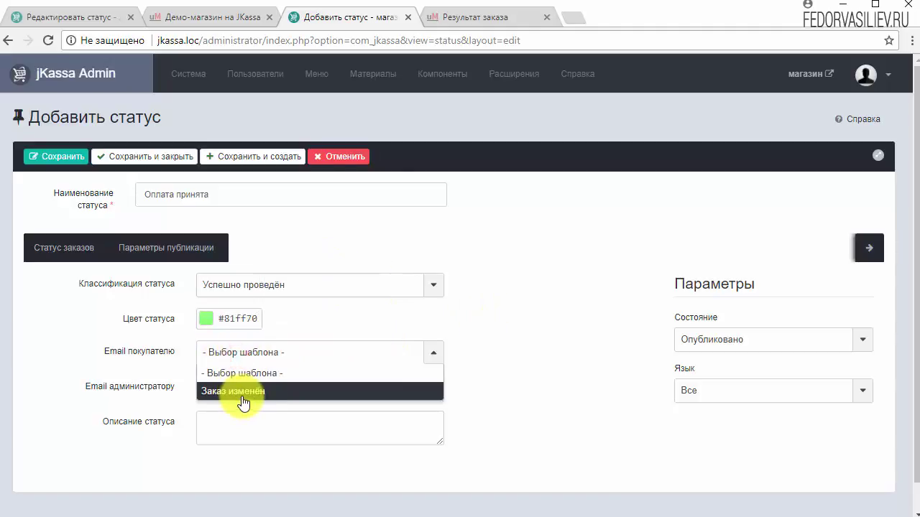
click(271, 395)
click(240, 387)
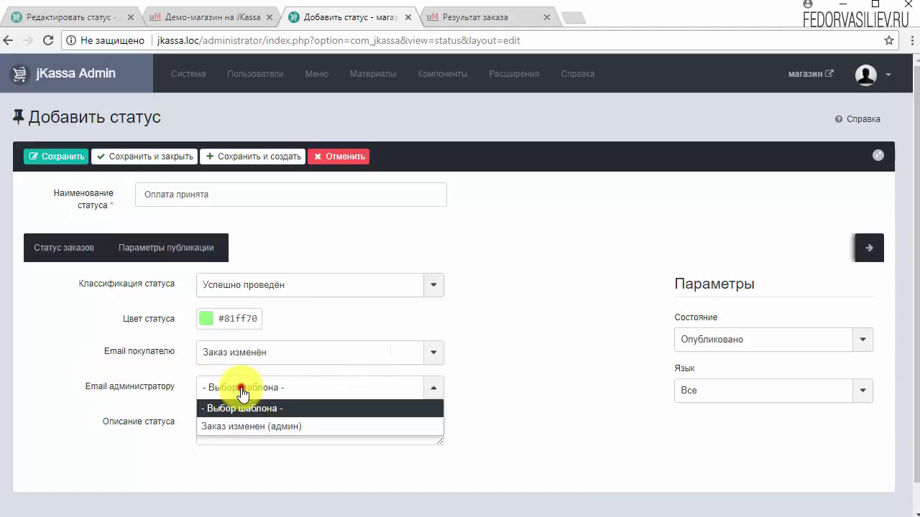
click(282, 427)
Step: Paste «Оплата заказа прошла успешно.» into the «Оплата принята» status description, then save and close the status
right_click(192, 418)
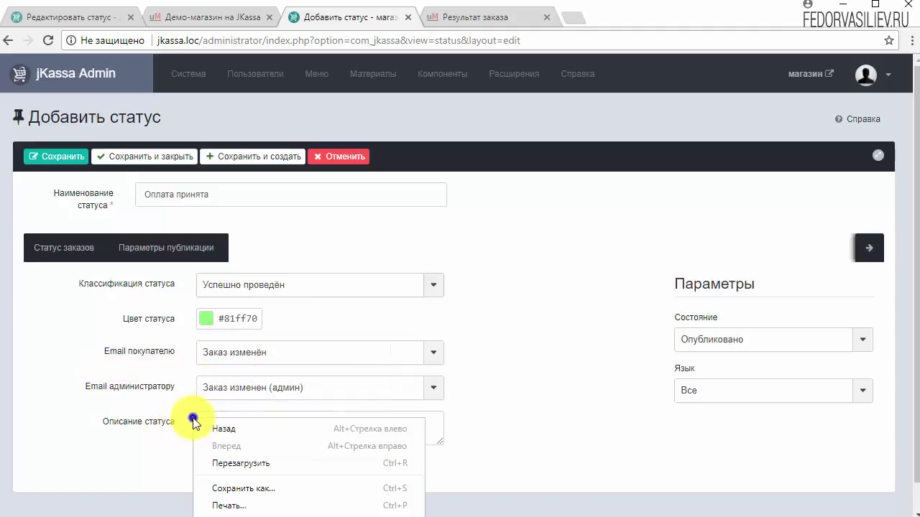
right_click(235, 416)
click(281, 496)
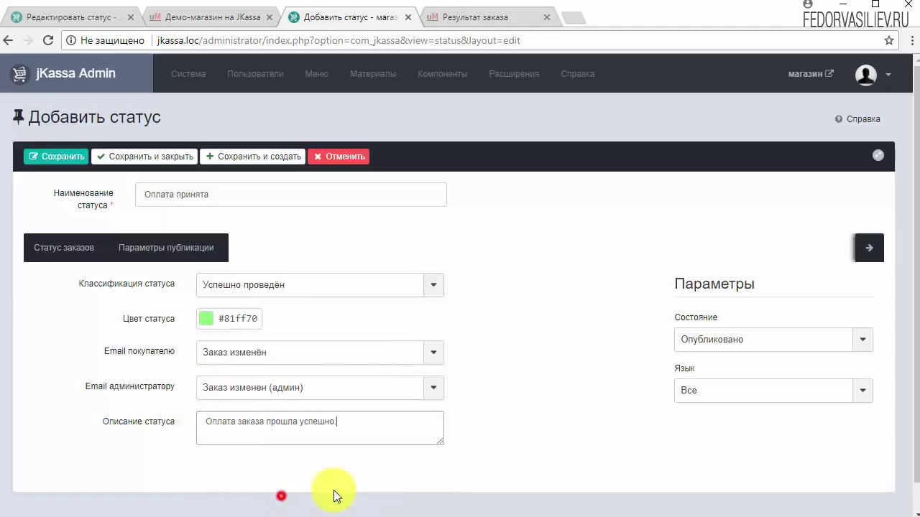
click(178, 157)
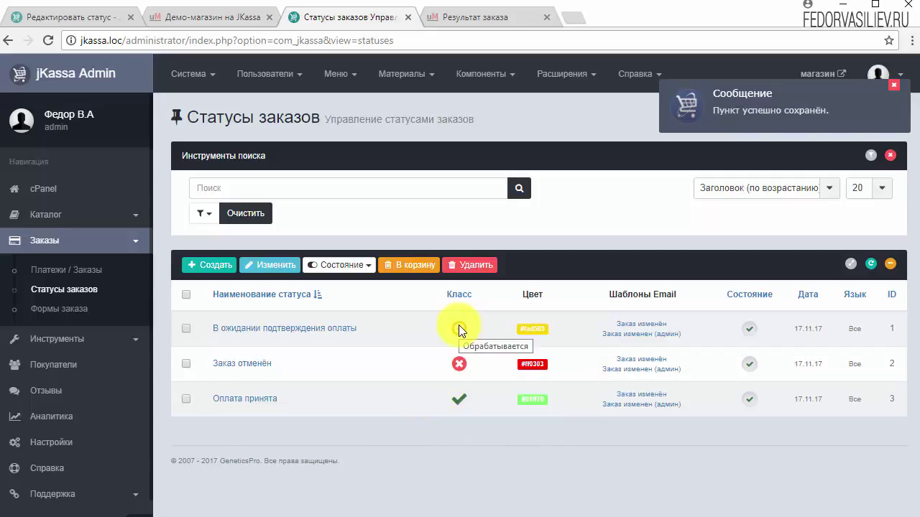
Step: Open the payments and orders list in the admin, select all existing orders and delete them permanently
click(493, 16)
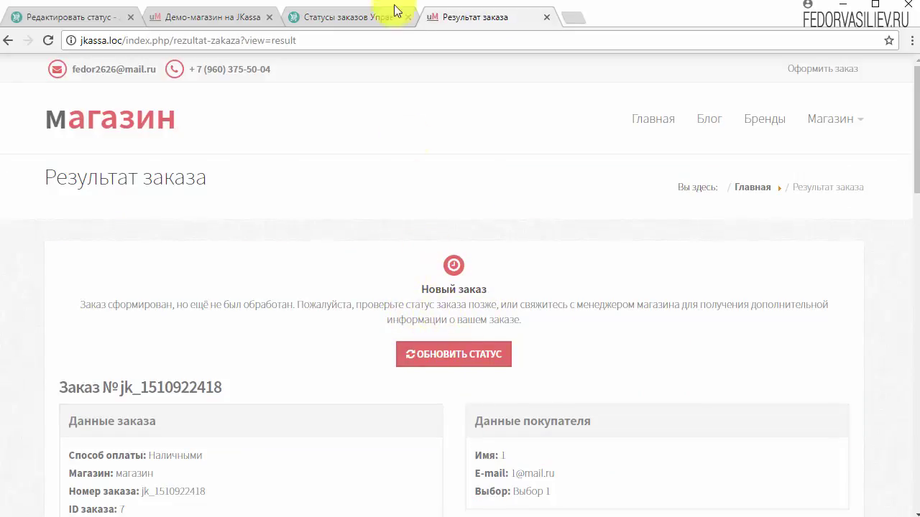
click(369, 19)
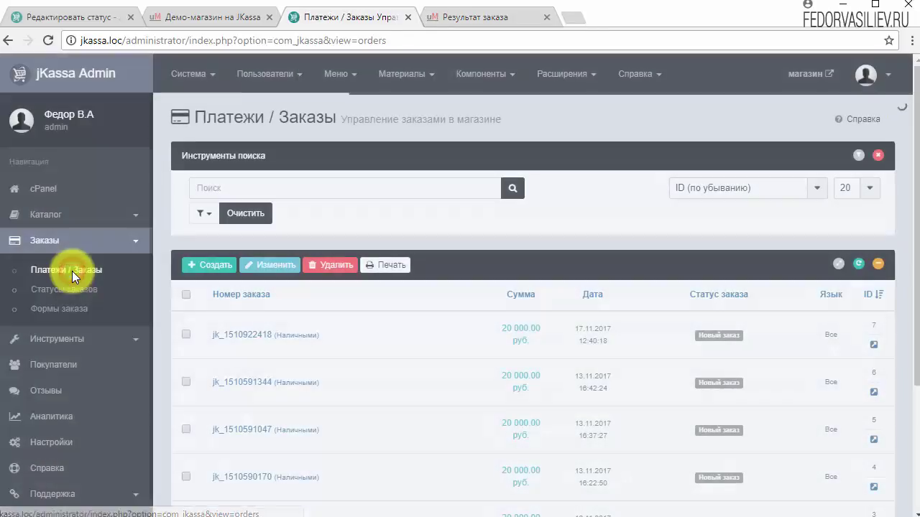
scroll(381, 360, down, 3)
scroll(382, 366, up, 2)
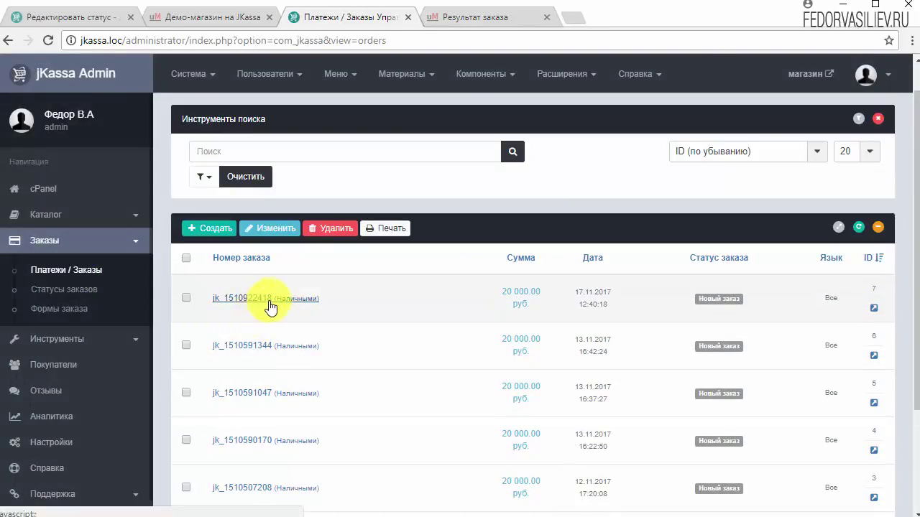
scroll(457, 395, down, 2)
scroll(247, 312, up, 2)
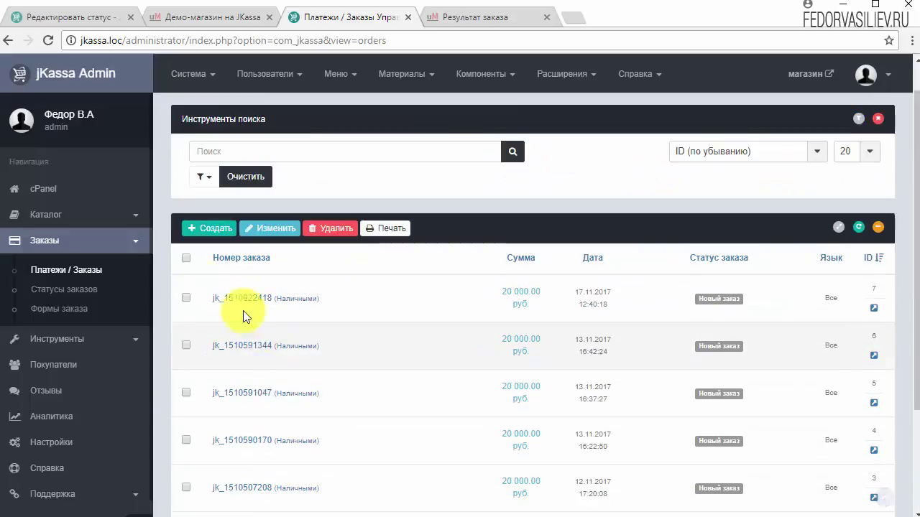
click(330, 227)
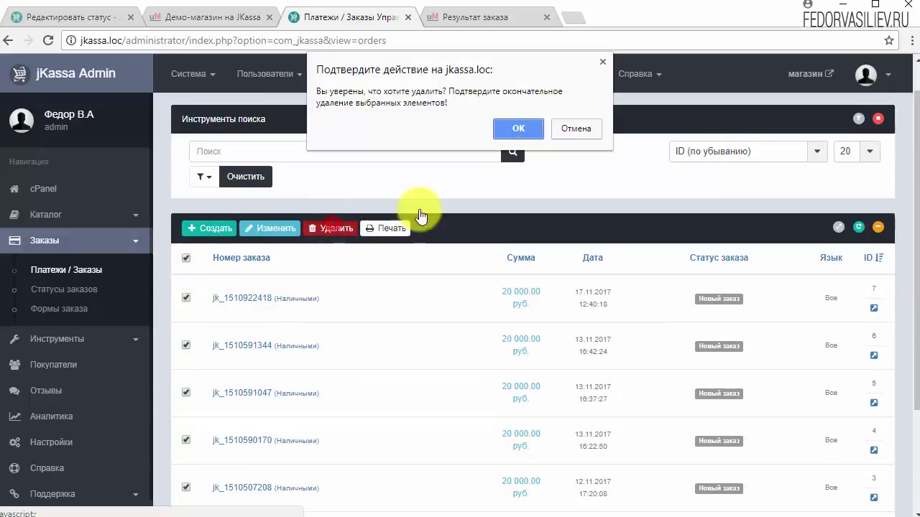
click(516, 127)
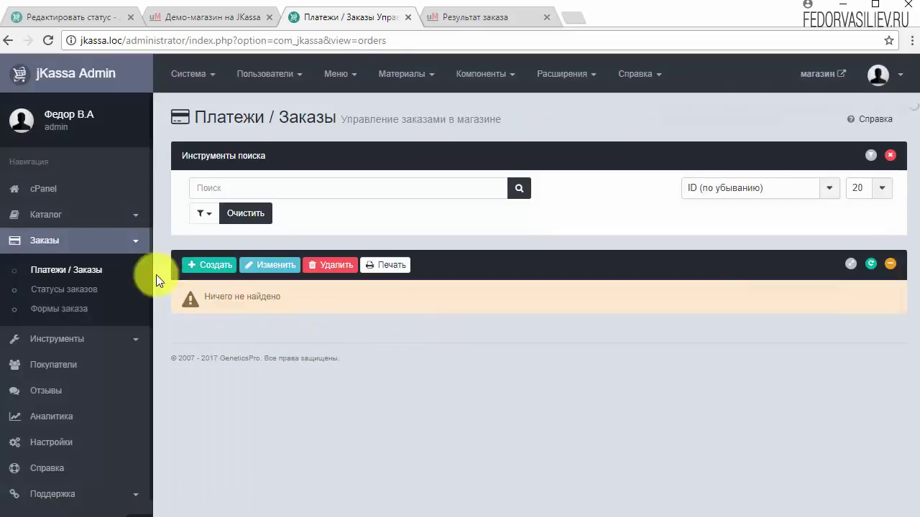
Step: On the storefront, open the product «Landing page НА ЛЕТУ (10)» from the home page and add it to the cart
click(462, 18)
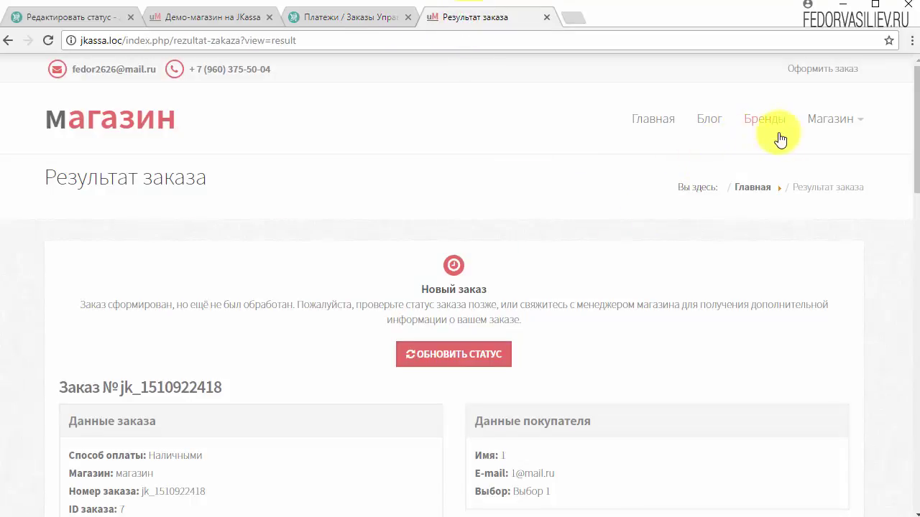
click(669, 121)
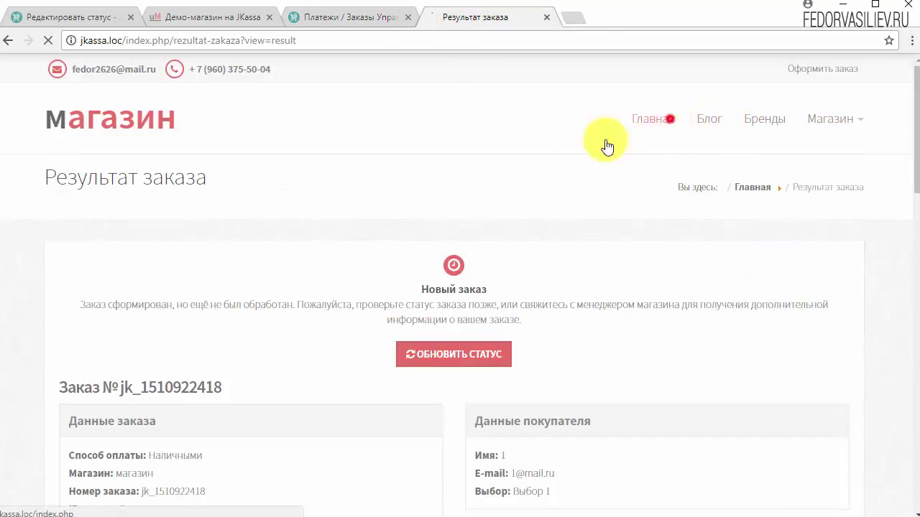
scroll(474, 226, down, 5)
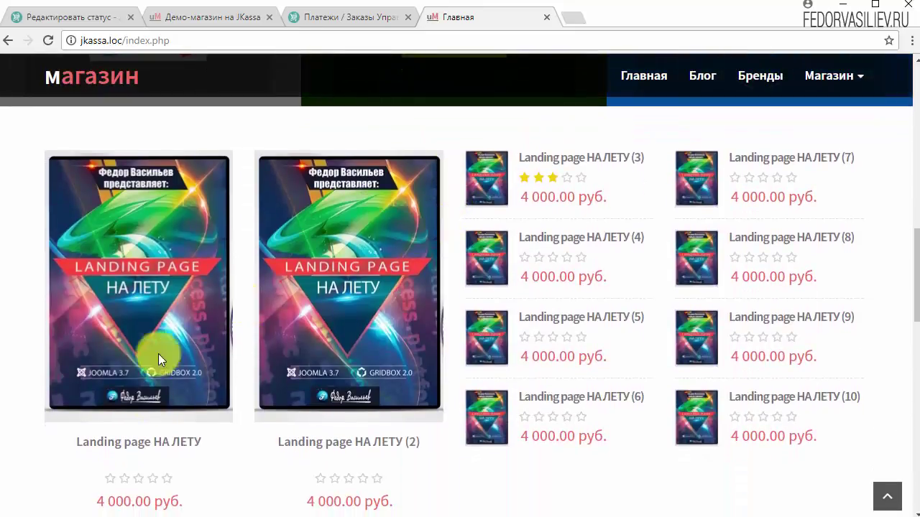
click(158, 444)
scroll(692, 347, down, 2)
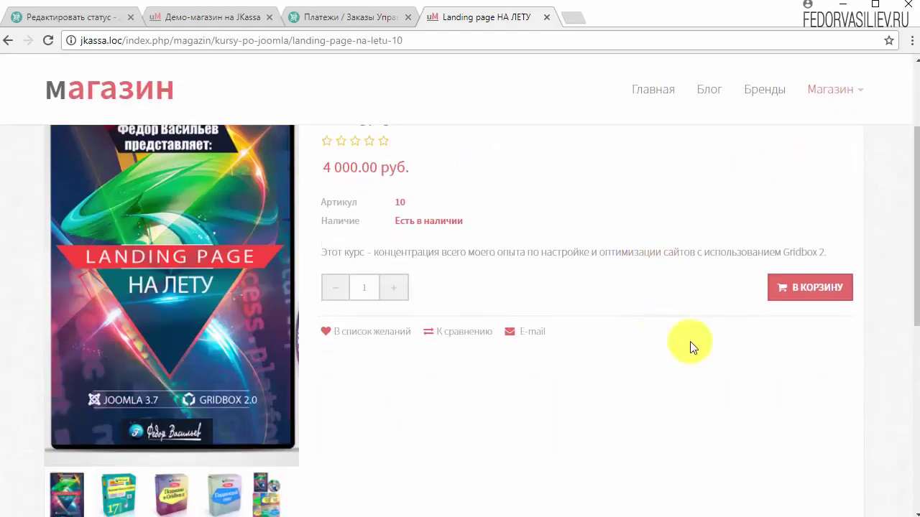
click(789, 264)
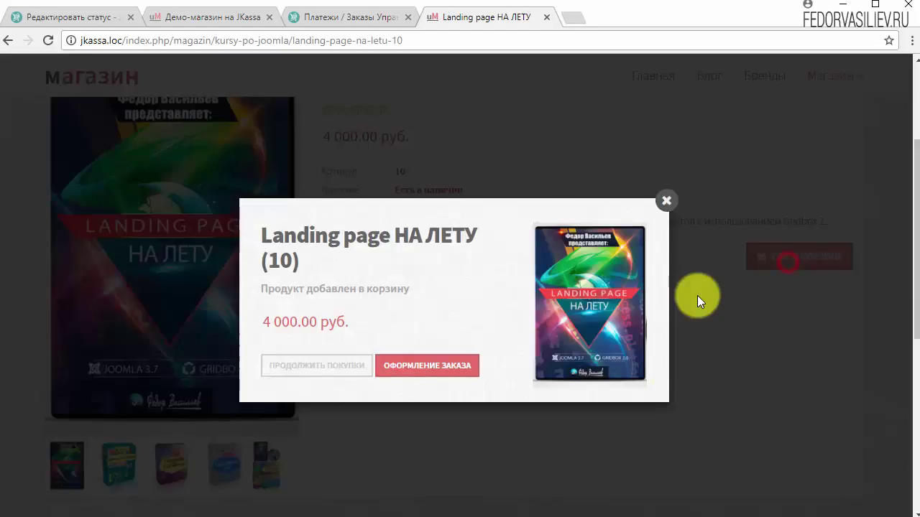
Step: Go through checkout with the prefilled contact details and cash payment «Наличными», then submit the order
click(436, 379)
scroll(404, 337, down, 1)
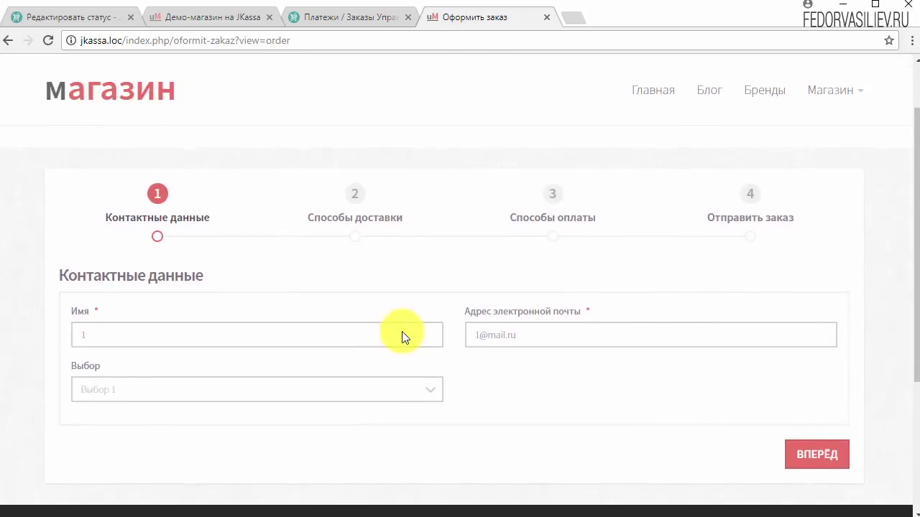
click(812, 454)
click(797, 487)
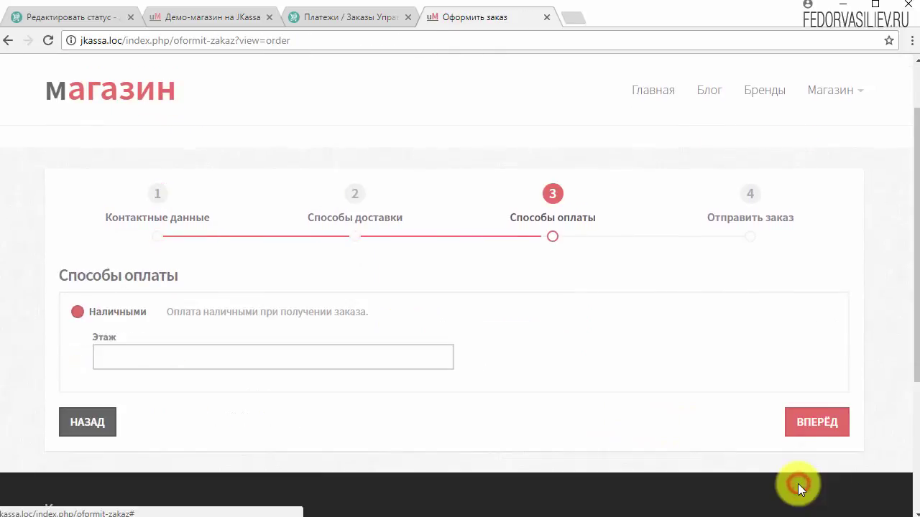
click(809, 427)
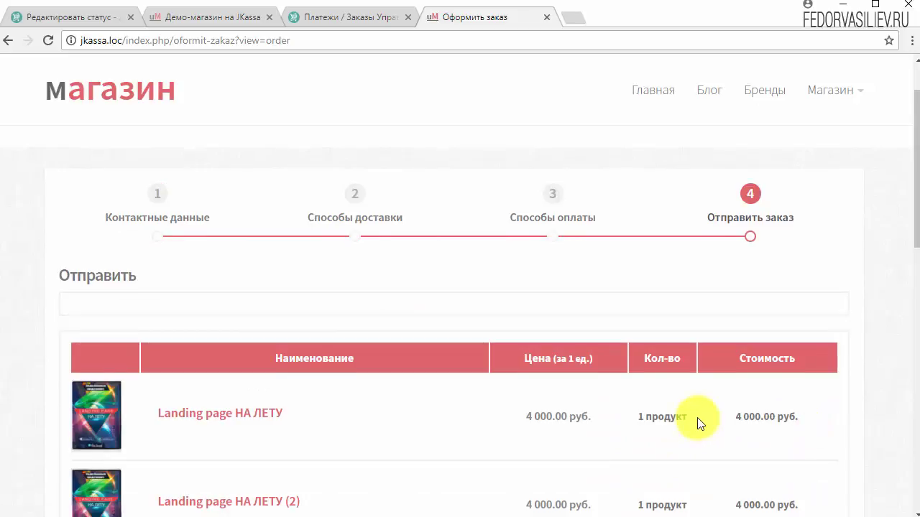
scroll(701, 424, down, 7)
click(749, 410)
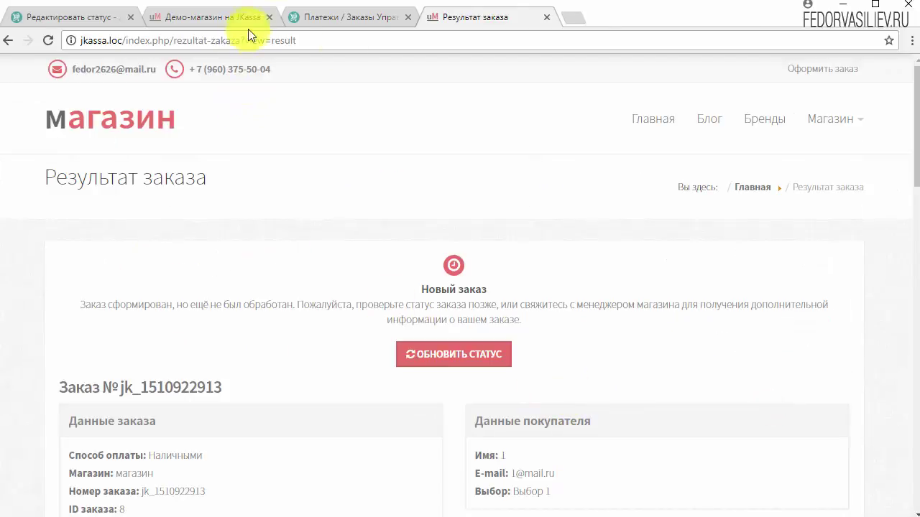
Step: Reload the admin orders list and expand the new order to review its details
click(345, 16)
click(47, 41)
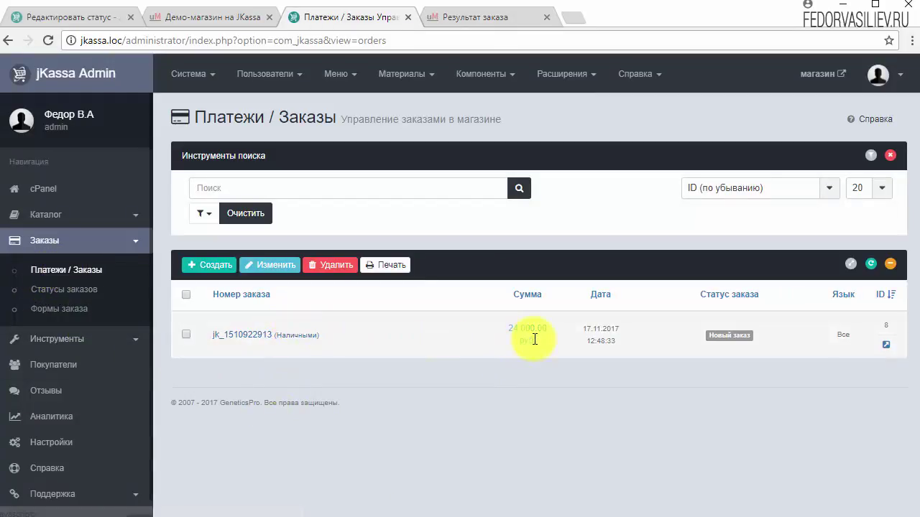
click(248, 337)
scroll(325, 352, down, 2)
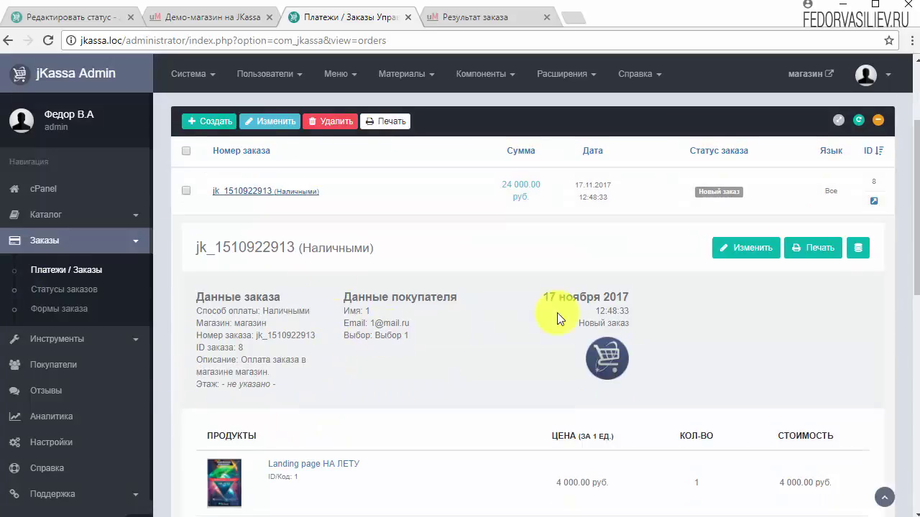
scroll(761, 313, down, 2)
scroll(762, 345, up, 4)
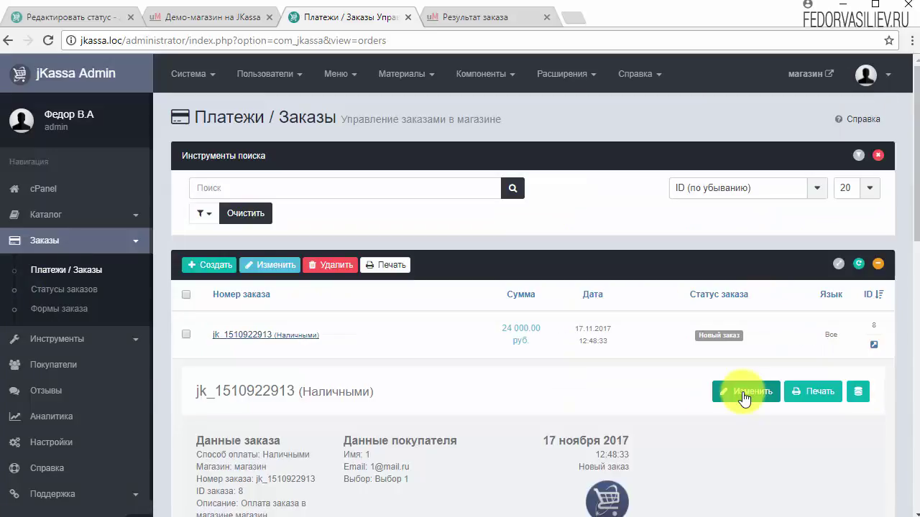
Step: Edit the new order, set its status to «В ожидании подтверждения оплаты», then save and close it
click(743, 391)
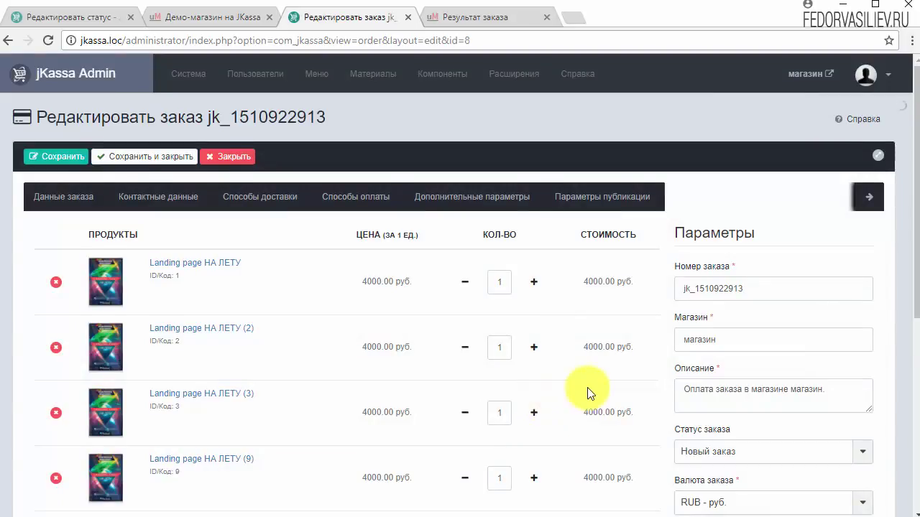
scroll(589, 390, down, 1)
scroll(583, 392, up, 1)
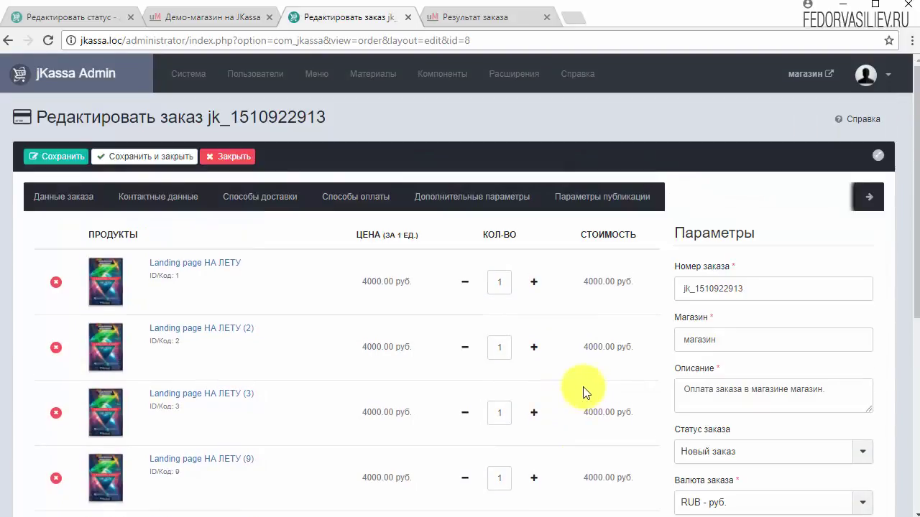
scroll(583, 392, down, 1)
scroll(604, 379, down, 1)
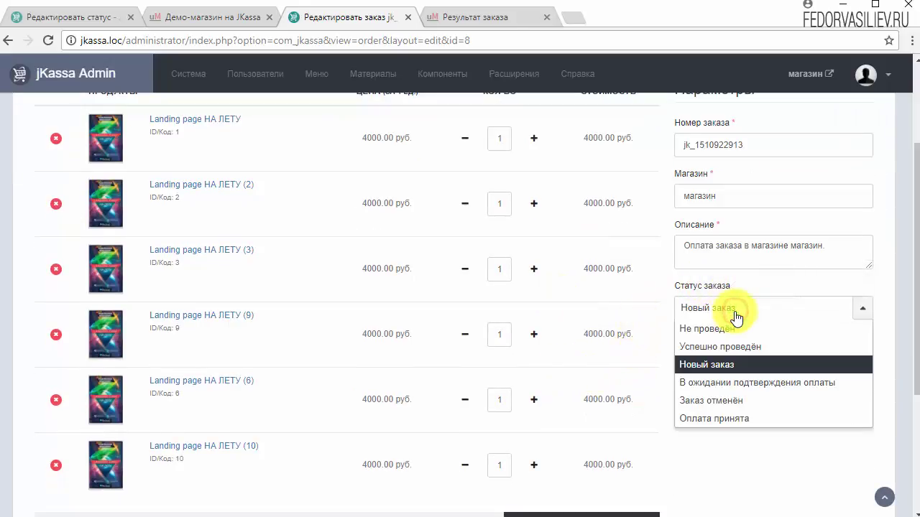
click(781, 383)
scroll(267, 382, down, 3)
scroll(448, 350, up, 5)
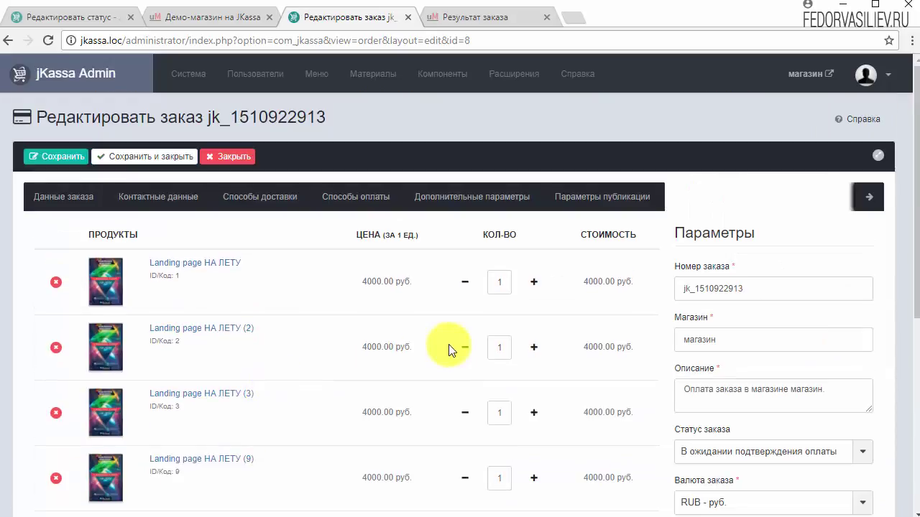
click(62, 158)
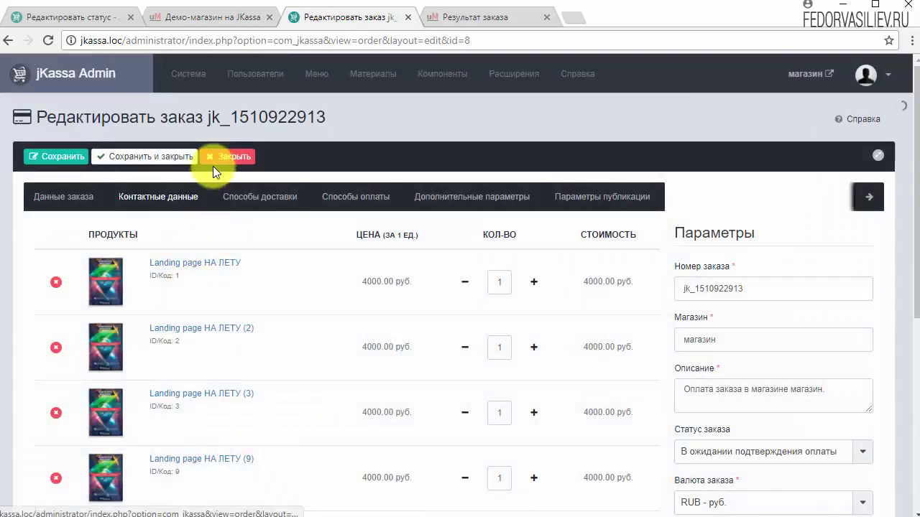
click(217, 159)
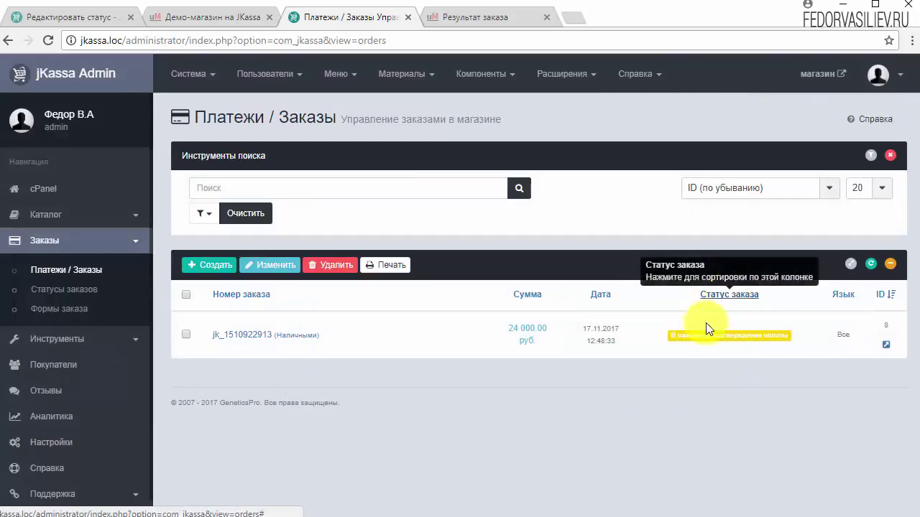
Step: Check the order's status label and its description in the orders list
drag(669, 336, 789, 337)
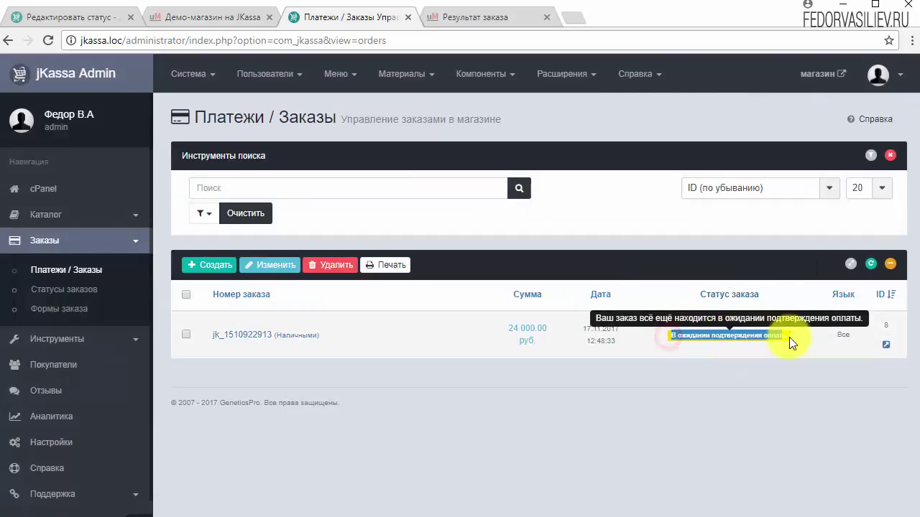
click(745, 361)
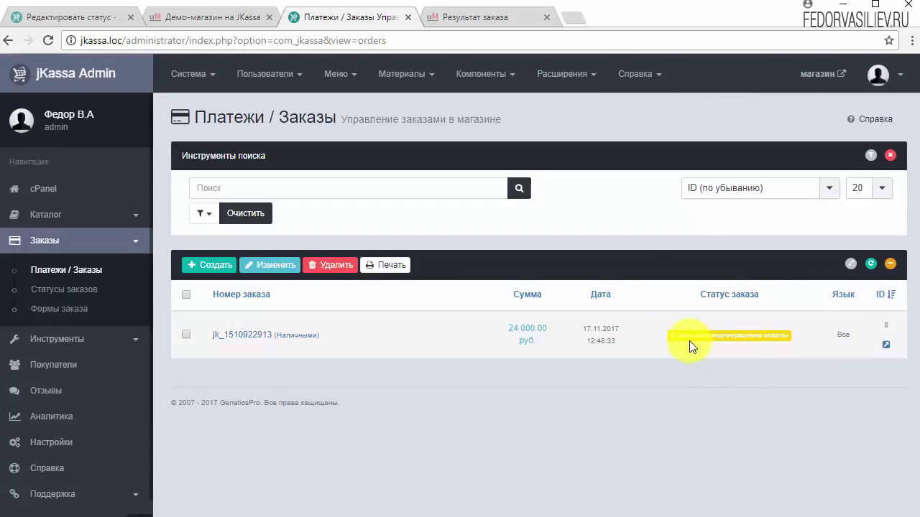
drag(669, 336, 795, 338)
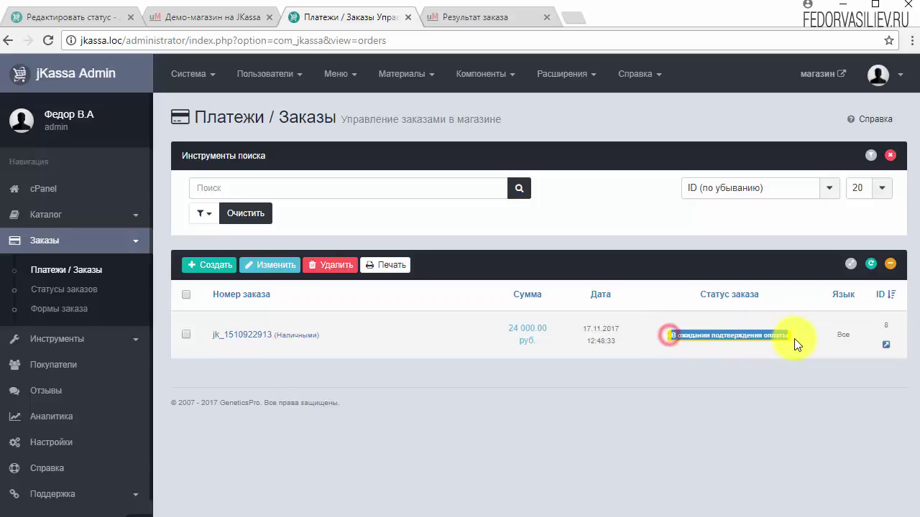
click(738, 347)
Step: Refresh the order's status on the storefront result page, then return to the admin orders list
click(456, 17)
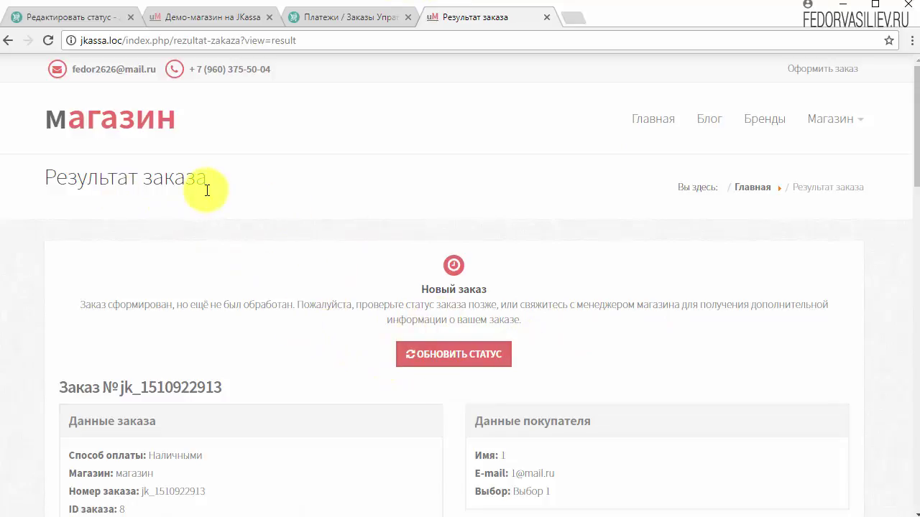
click(451, 359)
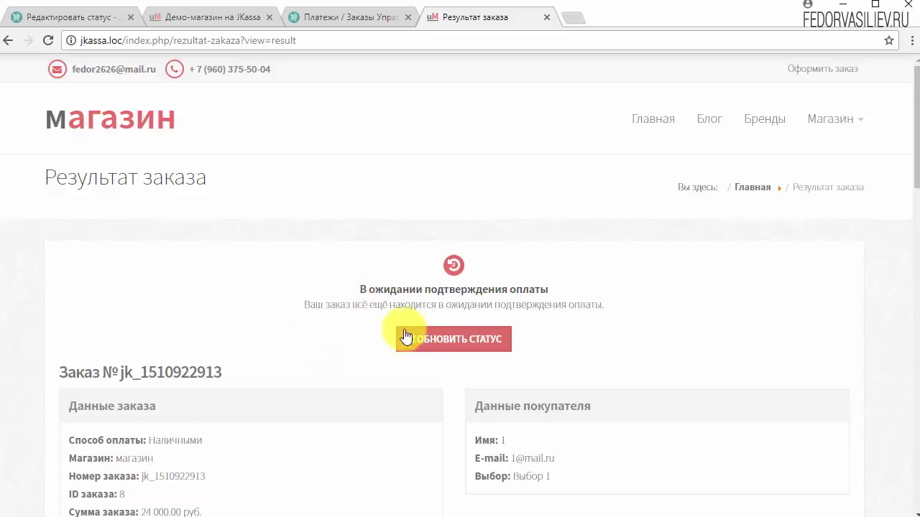
click(347, 20)
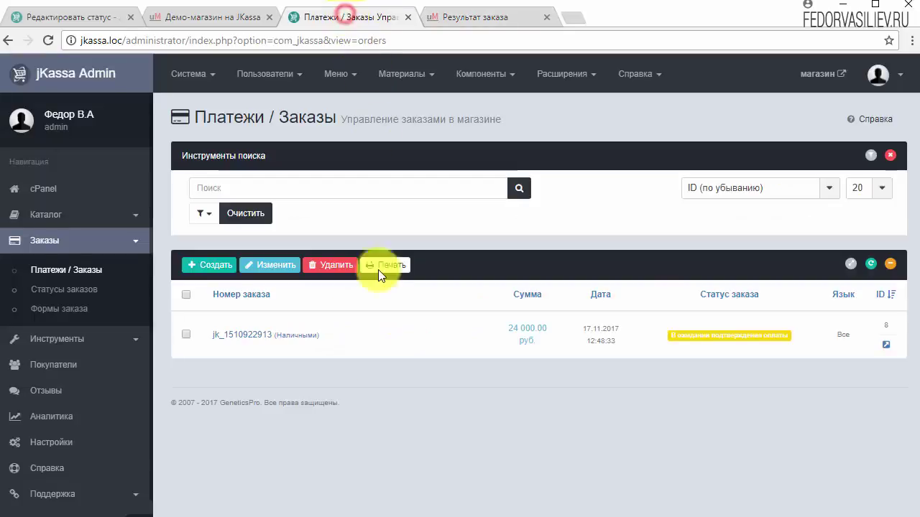
Step: Edit the cash order again, set its status to «Успешно проведён», then save and close it
click(239, 336)
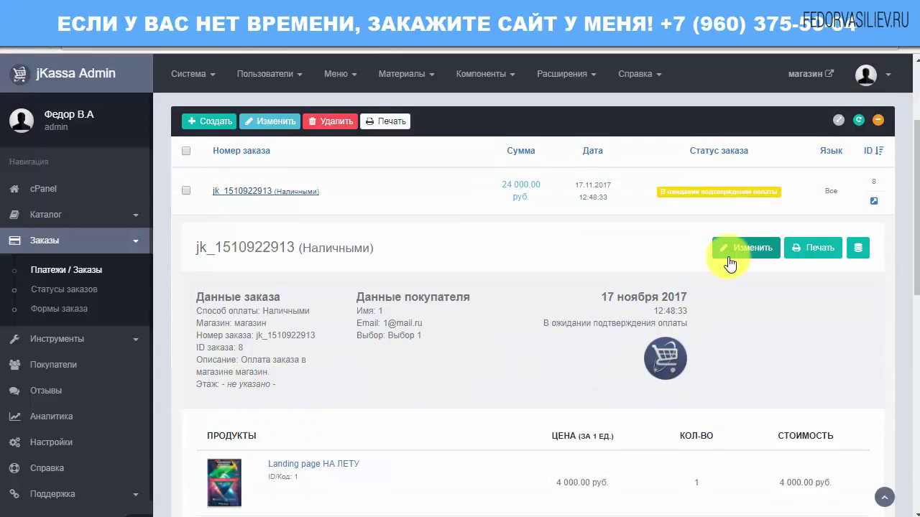
click(729, 252)
scroll(815, 380, down, 1)
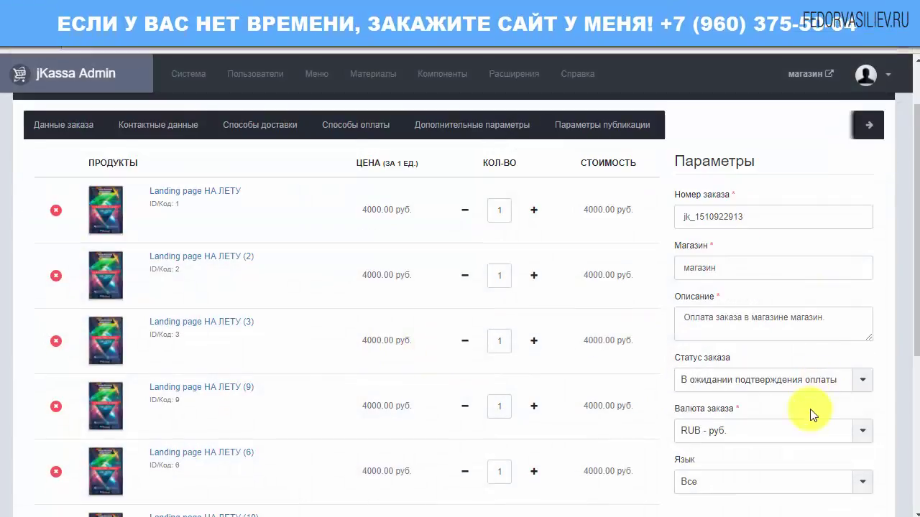
click(858, 388)
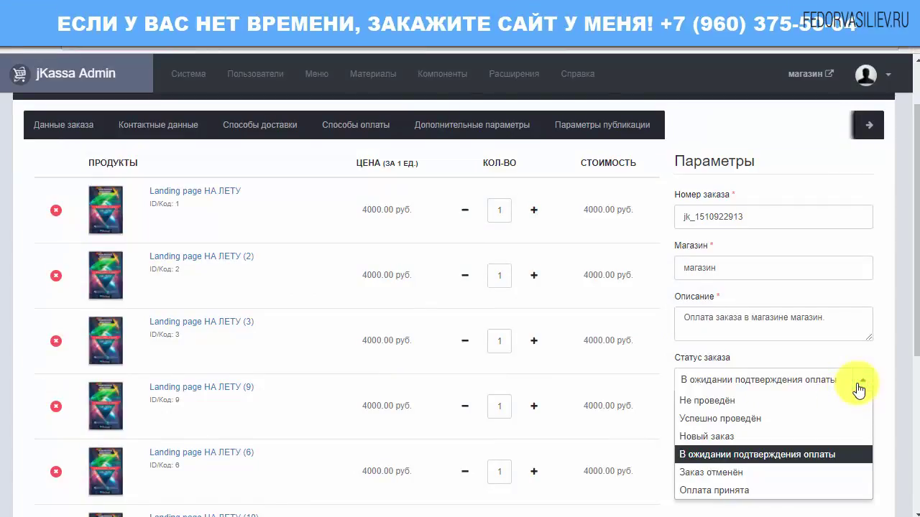
click(723, 422)
scroll(759, 353, down, 3)
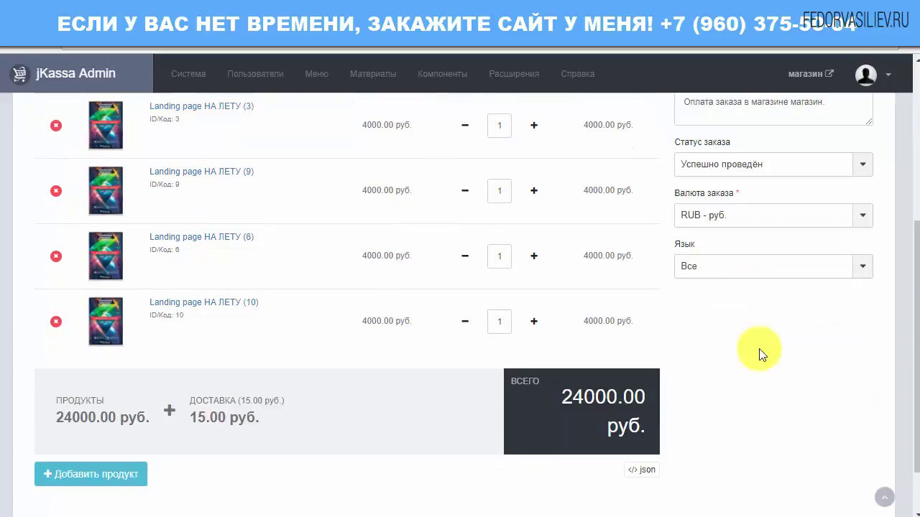
scroll(172, 314, up, 5)
click(142, 157)
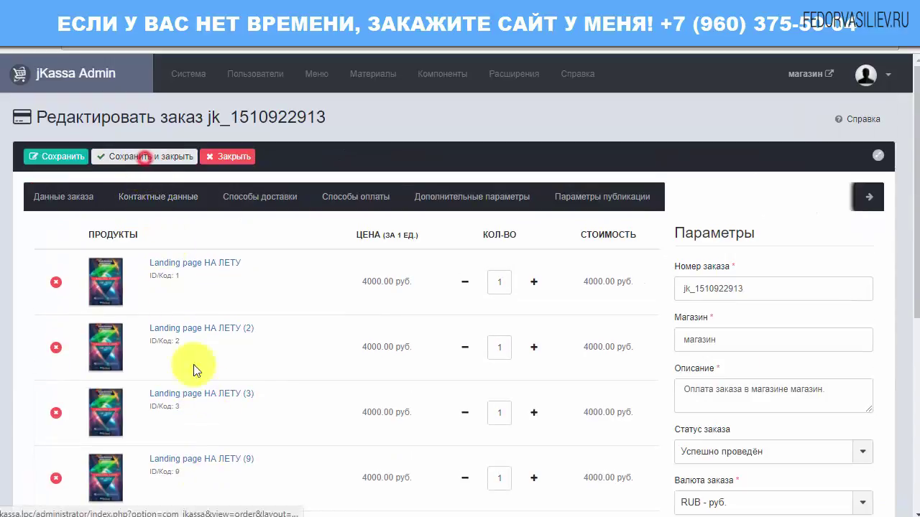
Step: Check the saved order's status label and its date in the orders list
click(686, 335)
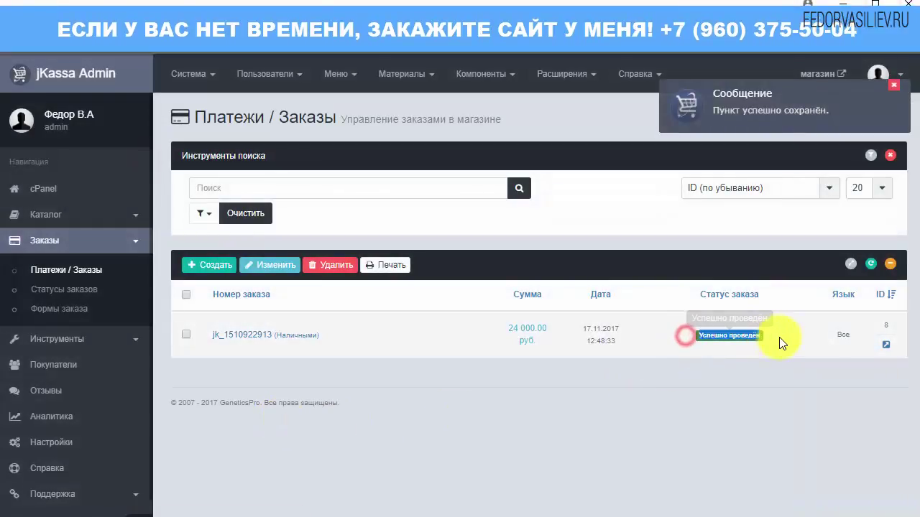
click(744, 363)
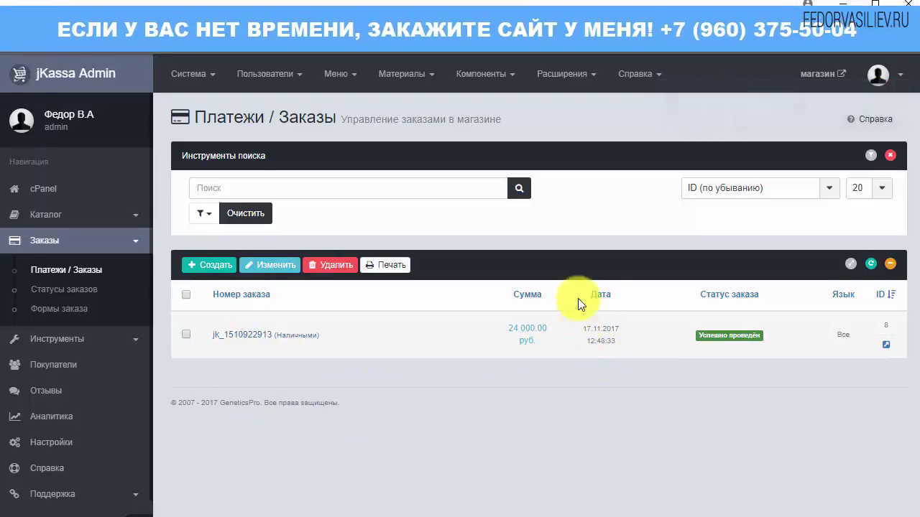
drag(579, 329, 623, 348)
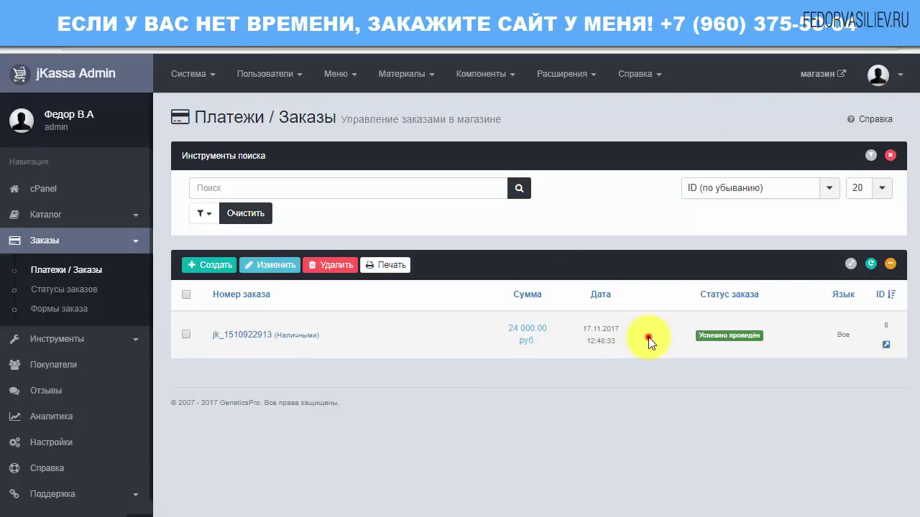
click(648, 337)
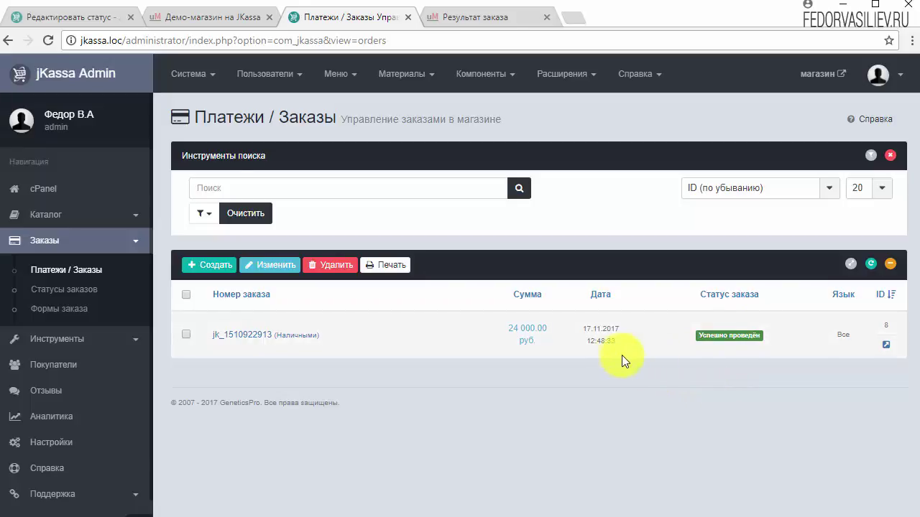
Step: Update the order's status on the storefront result page and look through the order details there
click(468, 17)
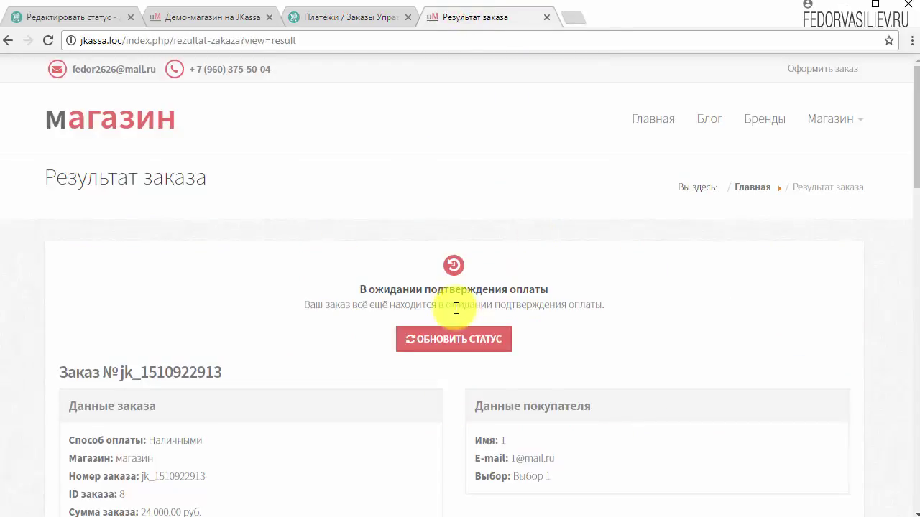
click(440, 344)
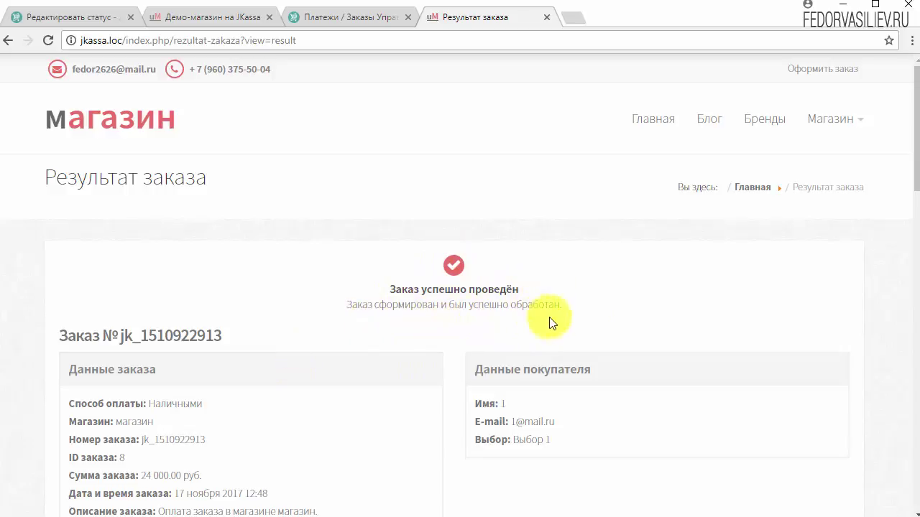
scroll(667, 304, down, 5)
scroll(667, 307, up, 5)
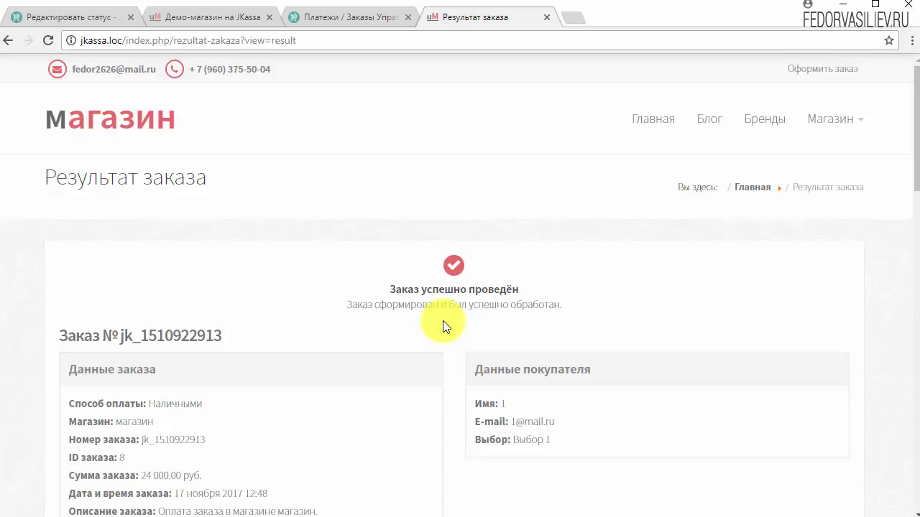
Step: Check the order's status among the new orders on the admin cPanel dashboard, then open the order from there and close its page
key(ctrl+shift+Tab)
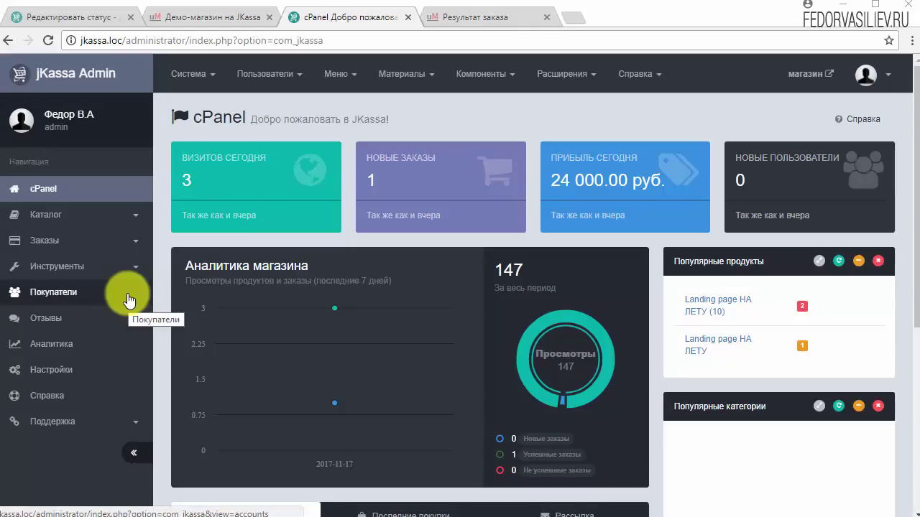
mouse_move(385, 334)
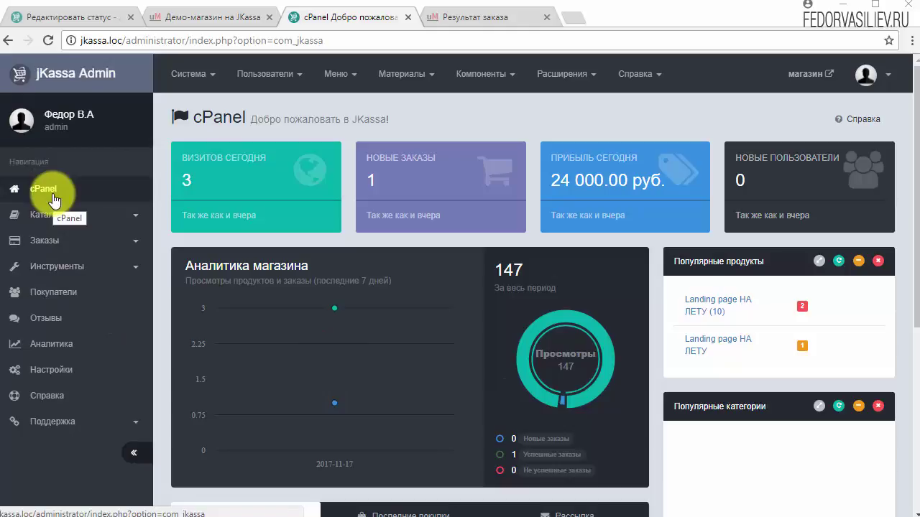
scroll(176, 259, down, 3)
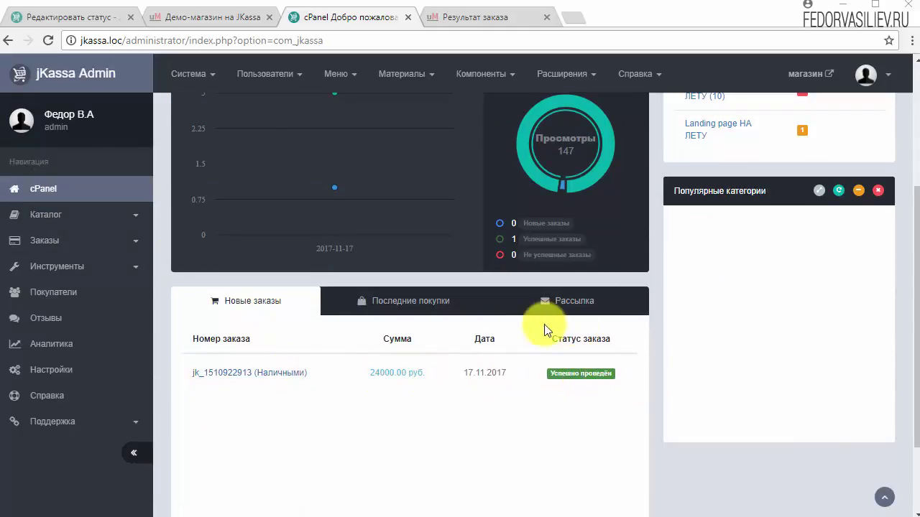
click(620, 373)
click(531, 410)
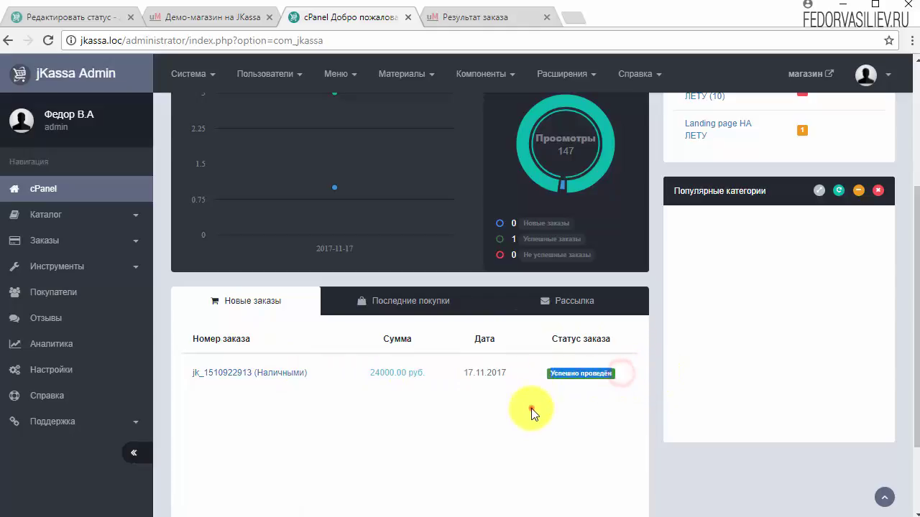
click(229, 373)
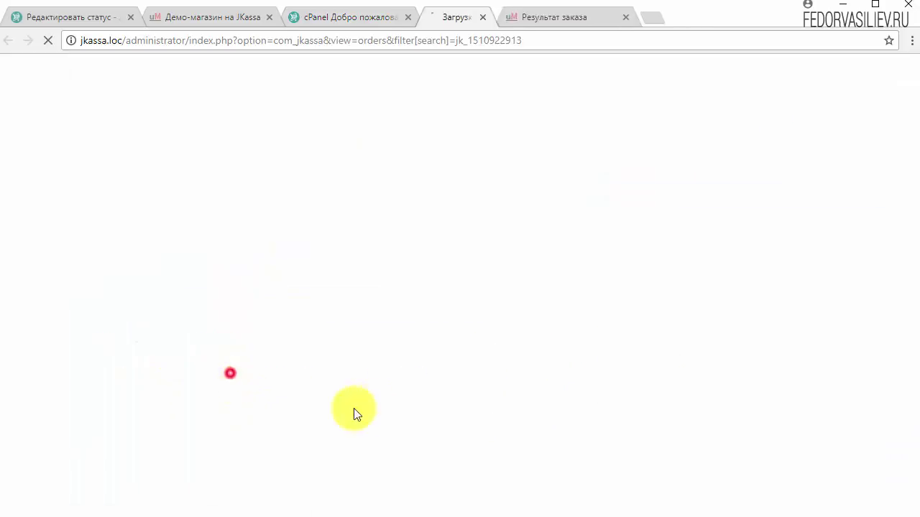
key(ctrl+w)
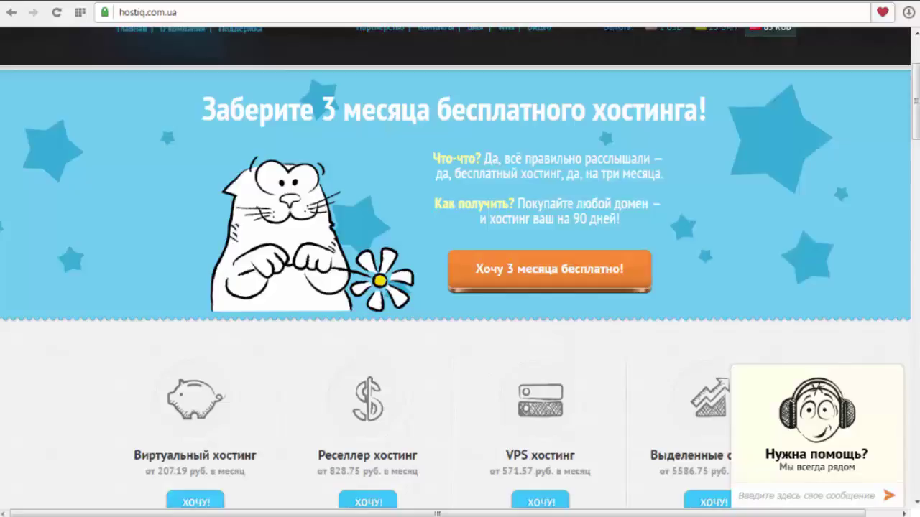
Step: Open the support chat form on the hostiq.com.ua hosting site, then minimise it
click(811, 459)
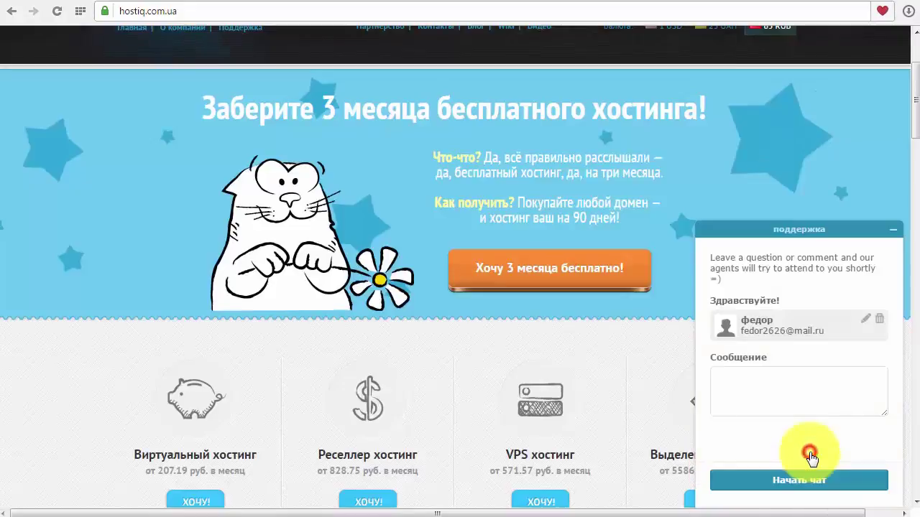
click(890, 231)
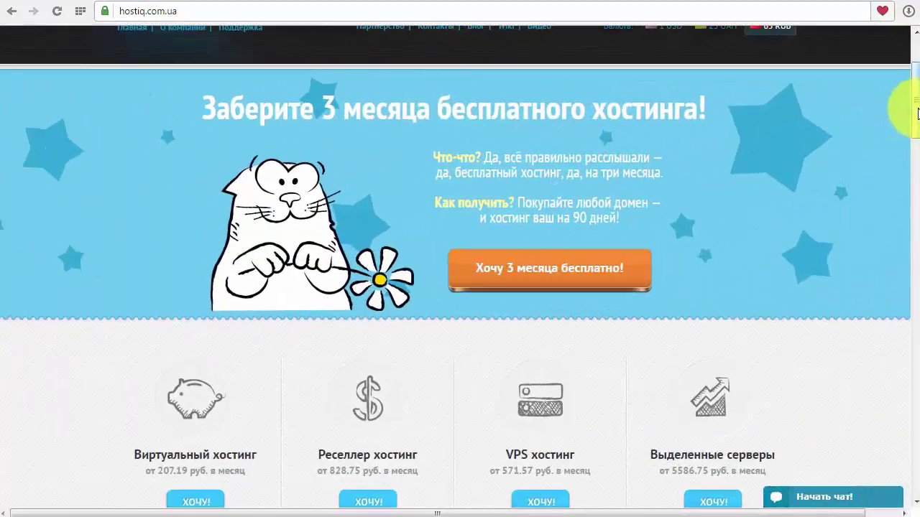
mouse_move(914, 107)
mouse_down()
mouse_move(917, 148)
mouse_move(918, 113)
mouse_up()
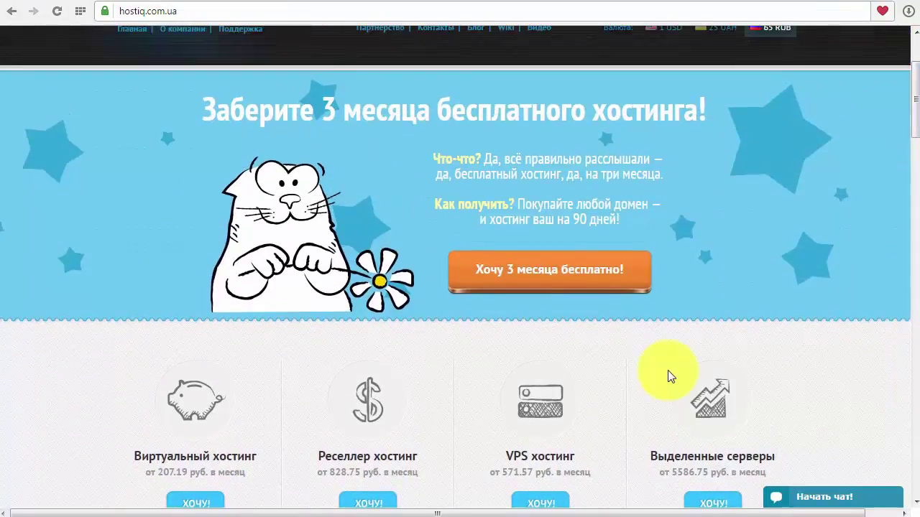